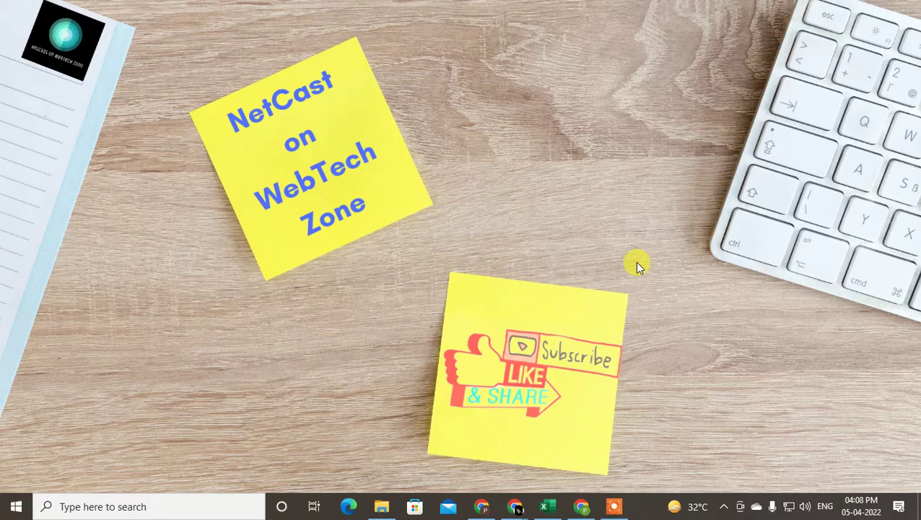
- Refresh the desktop twice from its right-click menu
{"action": "right_click", "coordinate": [534, 132]}
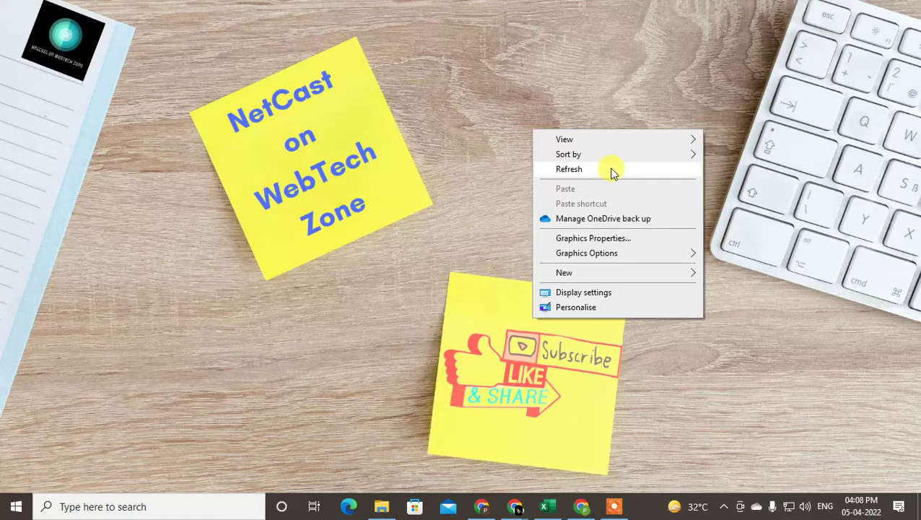
{"action": "left_click", "coordinate": [604, 169]}
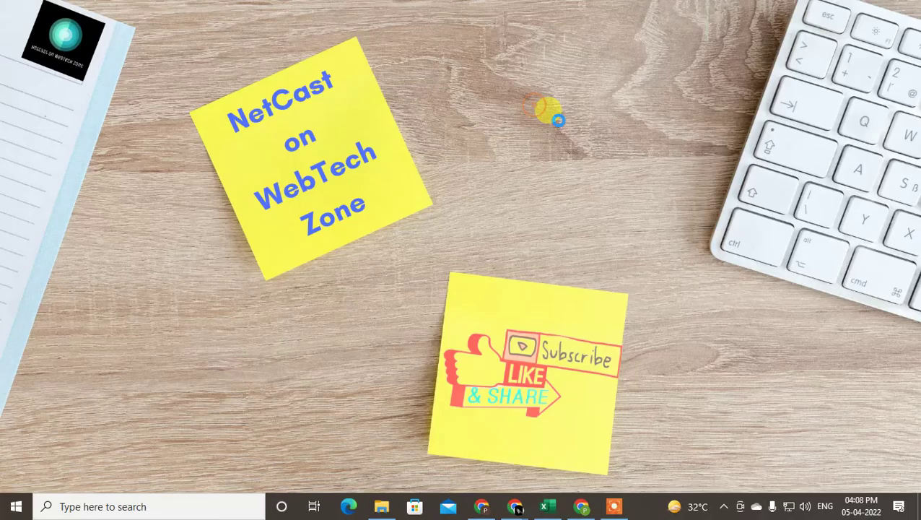
{"action": "right_click", "coordinate": [538, 107]}
{"action": "left_click", "coordinate": [581, 145]}
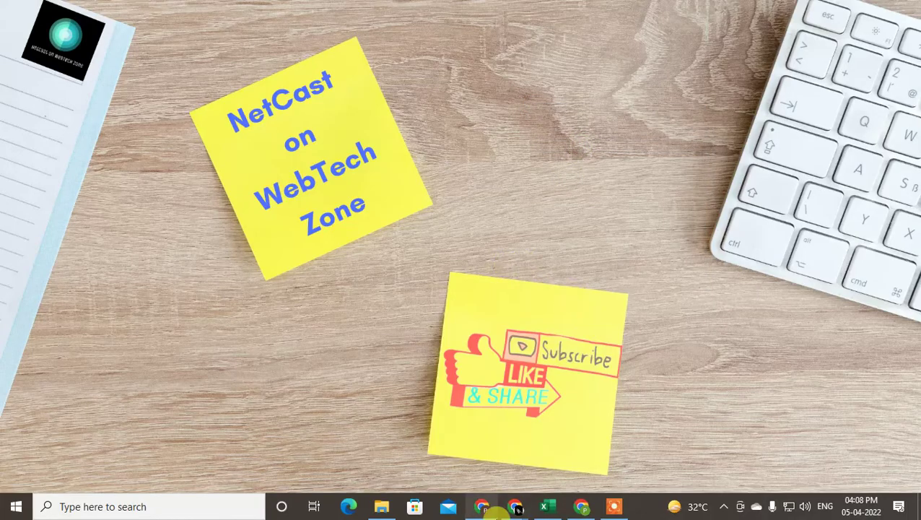
{"action": "mouse_move", "coordinate": [481, 506]}
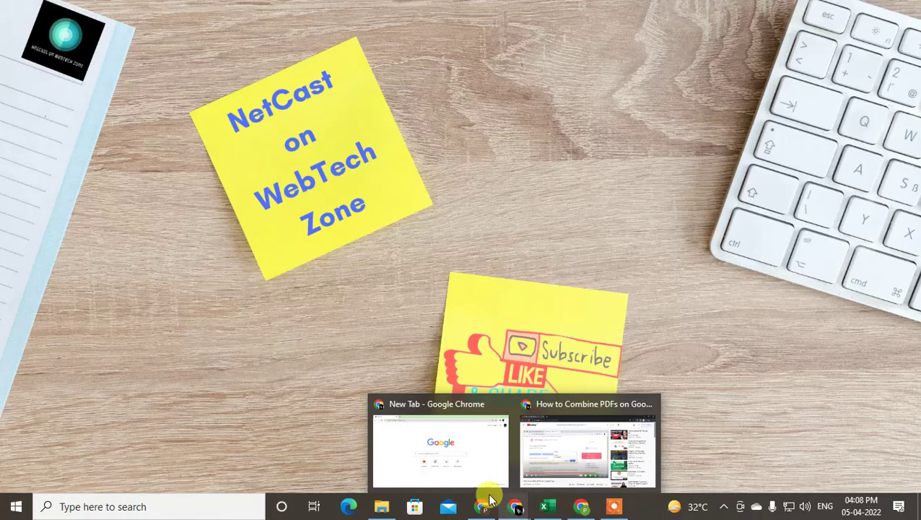
- Open Google Drive from Chrome's Google apps grid and show the search box's file-type suggestions
{"action": "left_click", "coordinate": [435, 459]}
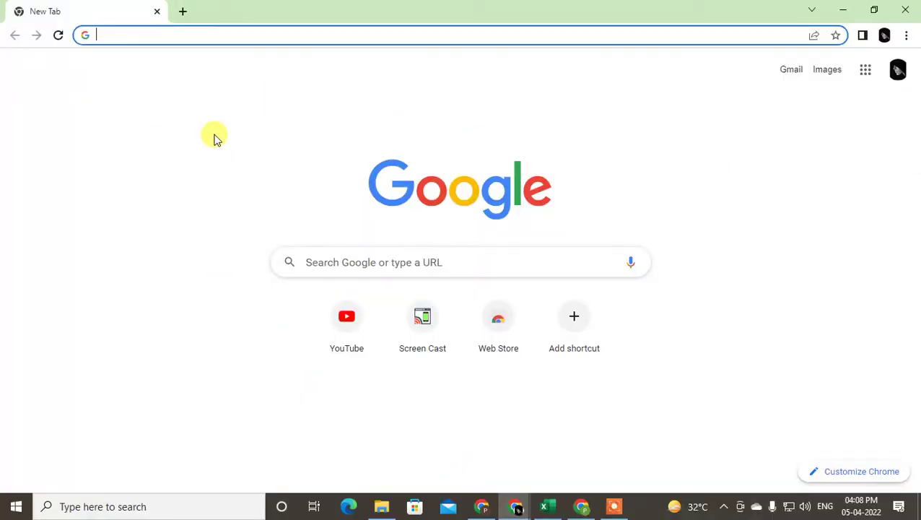
{"action": "left_click", "coordinate": [865, 73]}
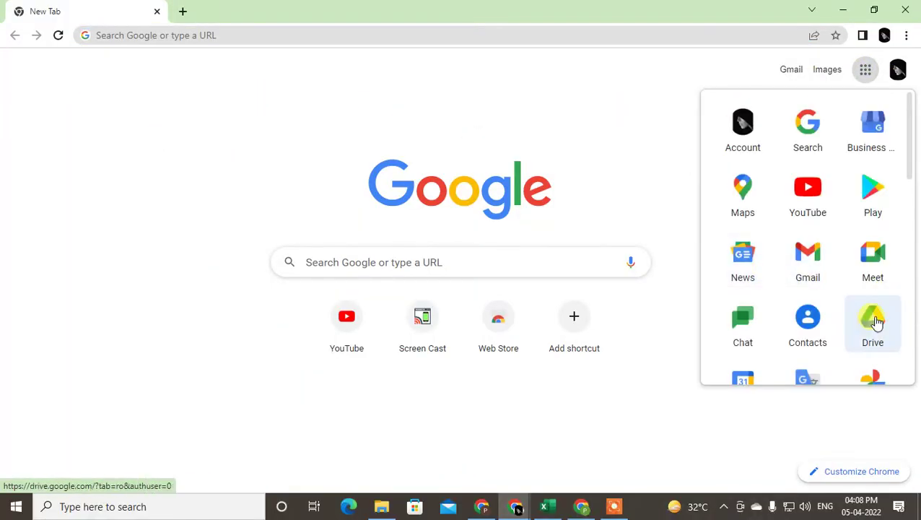
{"action": "left_click", "coordinate": [875, 330]}
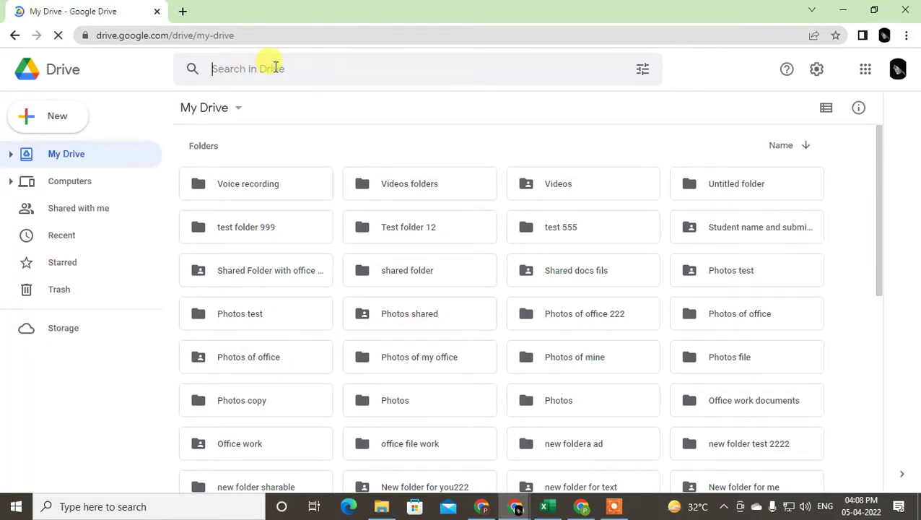
{"action": "left_click", "coordinate": [274, 69]}
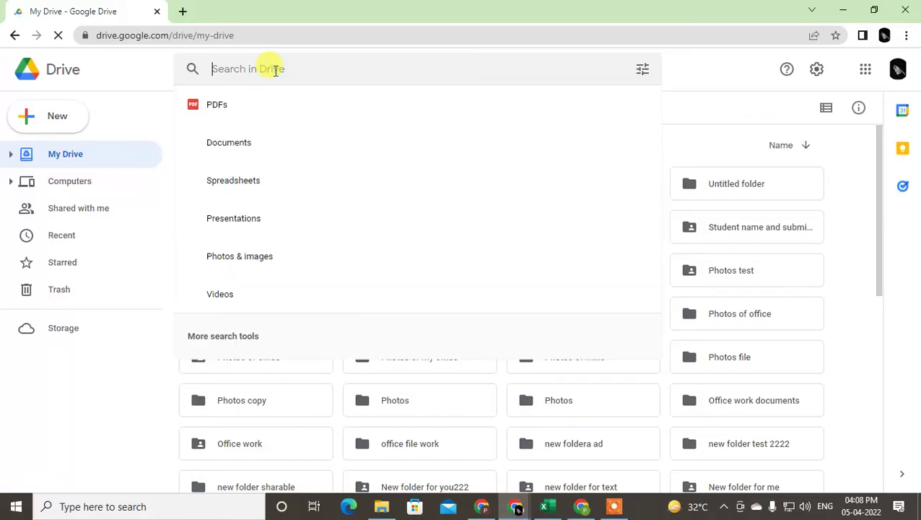
{"action": "left_click", "coordinate": [266, 72]}
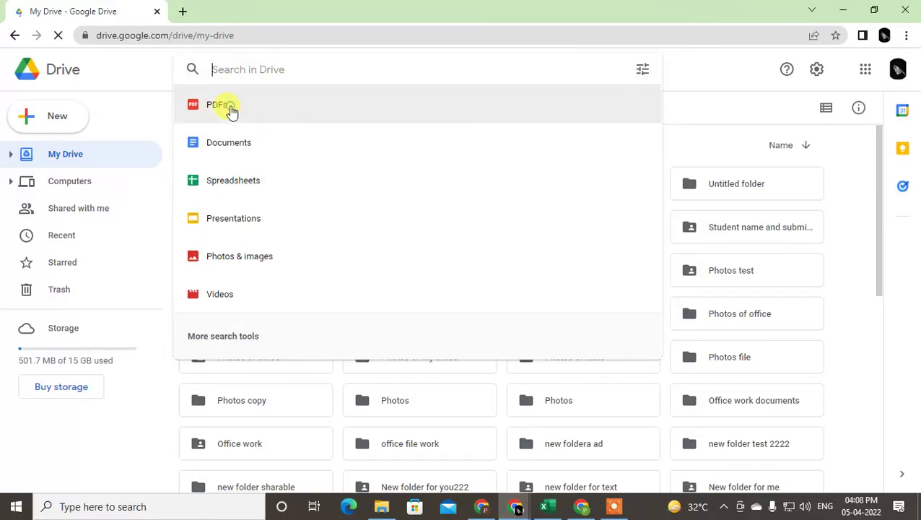
- Filter the Drive search to PDFs and select one convert.pdf file
{"action": "left_click", "coordinate": [230, 107]}
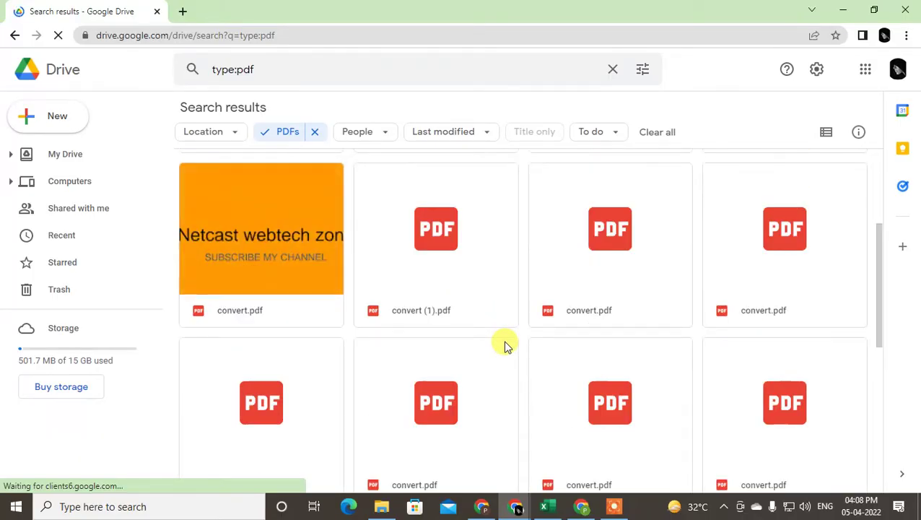
{"action": "scroll", "coordinate": [505, 347], "scroll_direction": "down", "scroll_amount": 5}
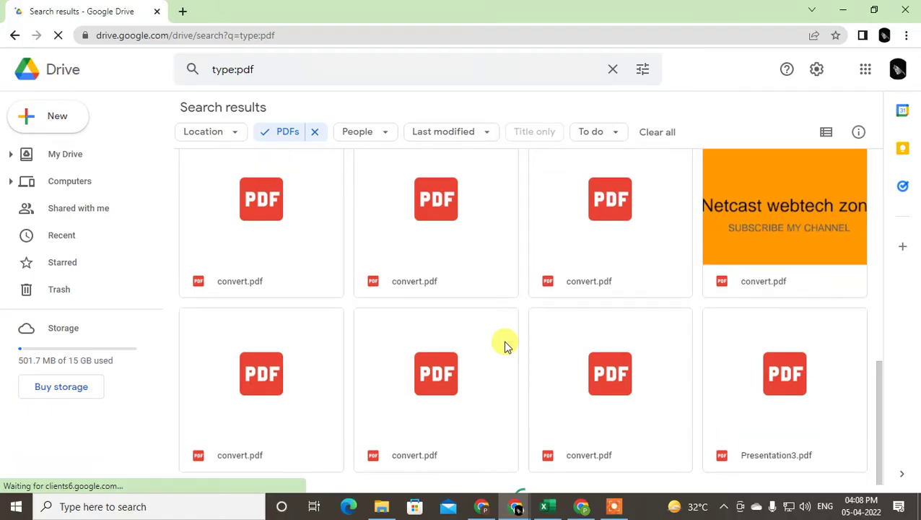
{"action": "scroll", "coordinate": [725, 339], "scroll_direction": "up", "scroll_amount": 5}
{"action": "scroll", "coordinate": [295, 290], "scroll_direction": "down", "scroll_amount": 1}
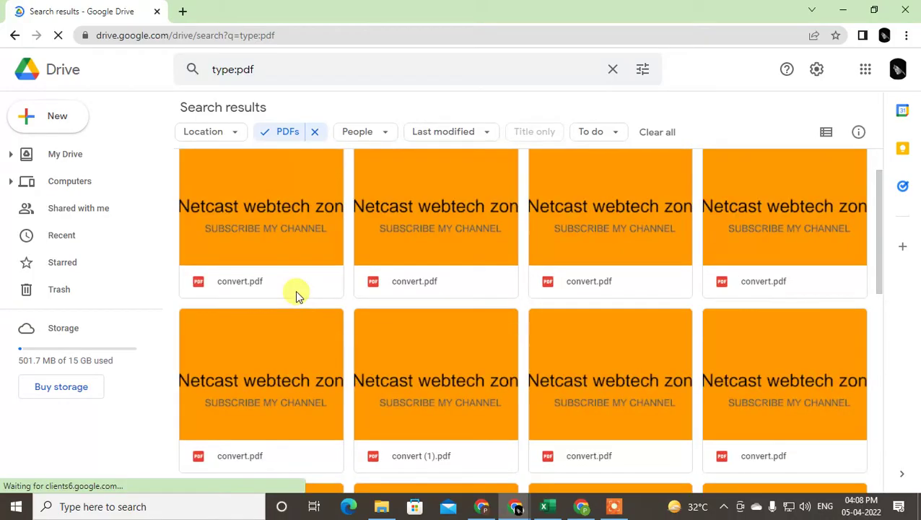
{"action": "scroll", "coordinate": [315, 239], "scroll_direction": "up", "scroll_amount": 1}
{"action": "scroll", "coordinate": [510, 312], "scroll_direction": "down", "scroll_amount": 2}
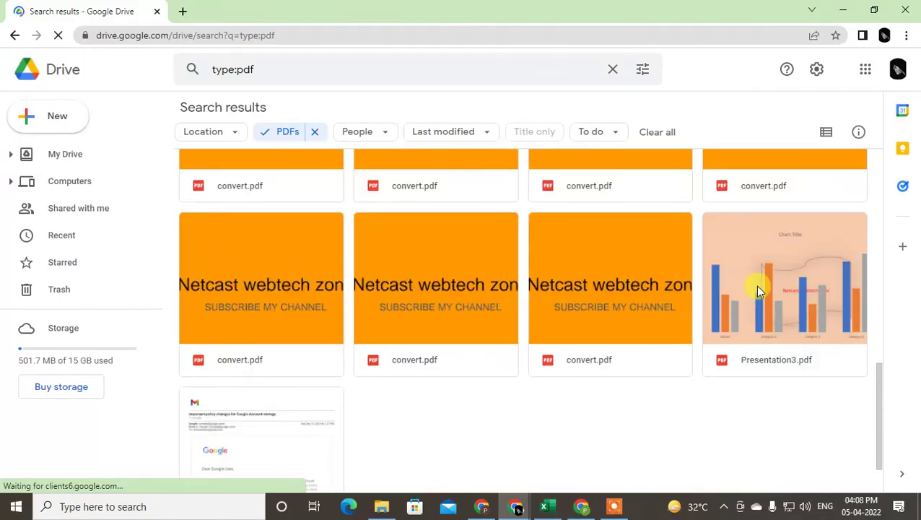
{"action": "scroll", "coordinate": [775, 315], "scroll_direction": "down", "scroll_amount": 1}
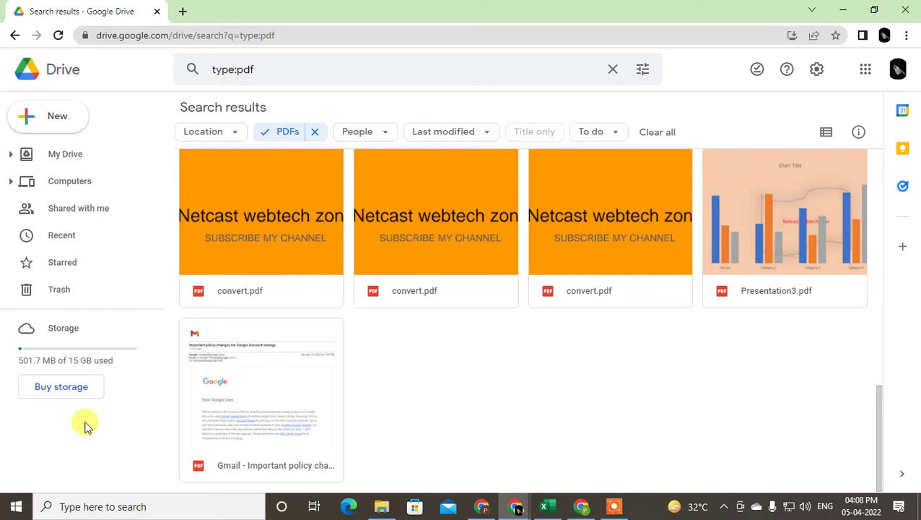
{"action": "left_click", "coordinate": [570, 248]}
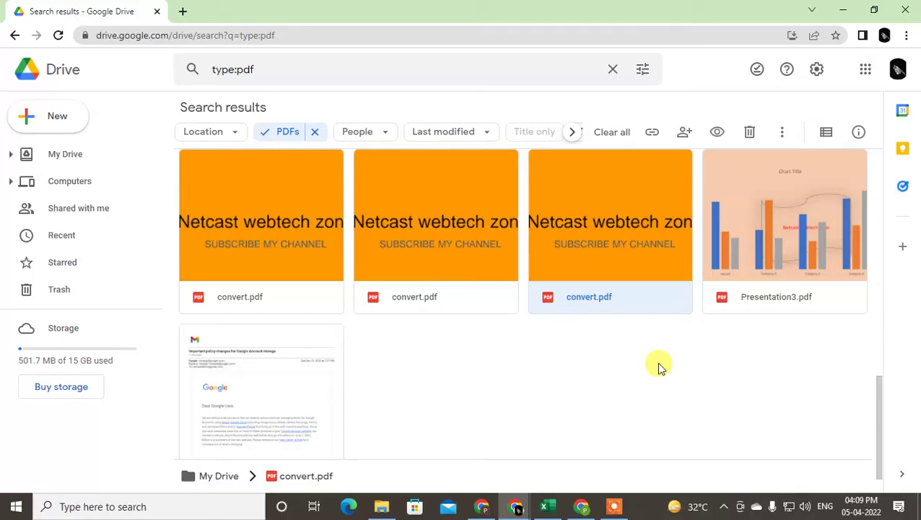
- Open the Workspace Marketplace through New > More > Connect more apps
{"action": "left_click", "coordinate": [47, 117]}
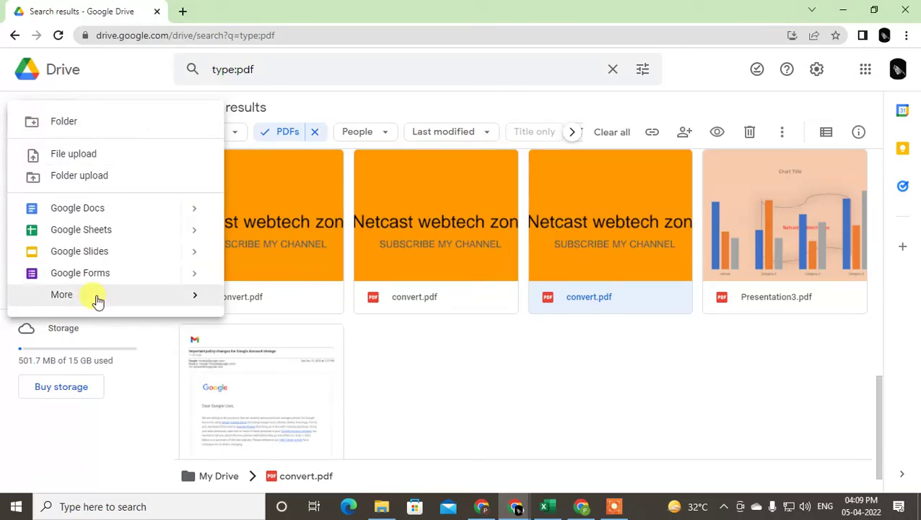
{"action": "left_click", "coordinate": [97, 298]}
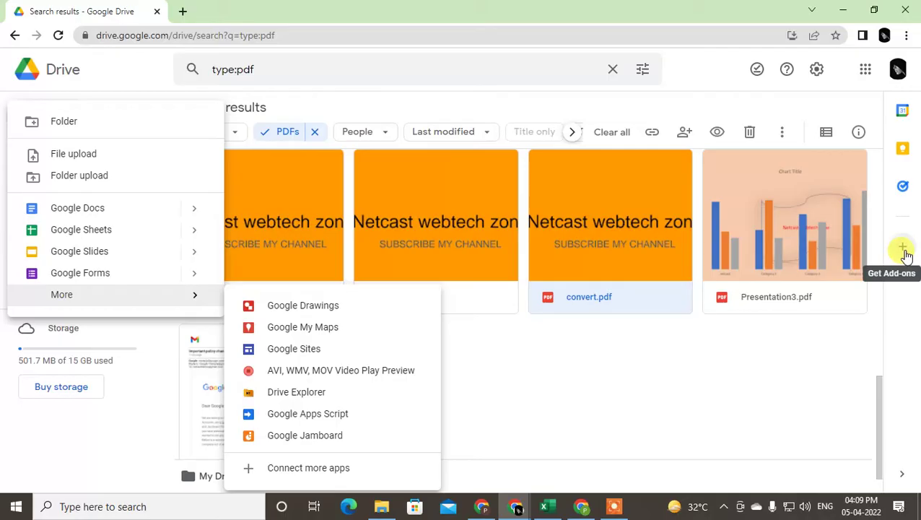
{"action": "left_click", "coordinate": [296, 467]}
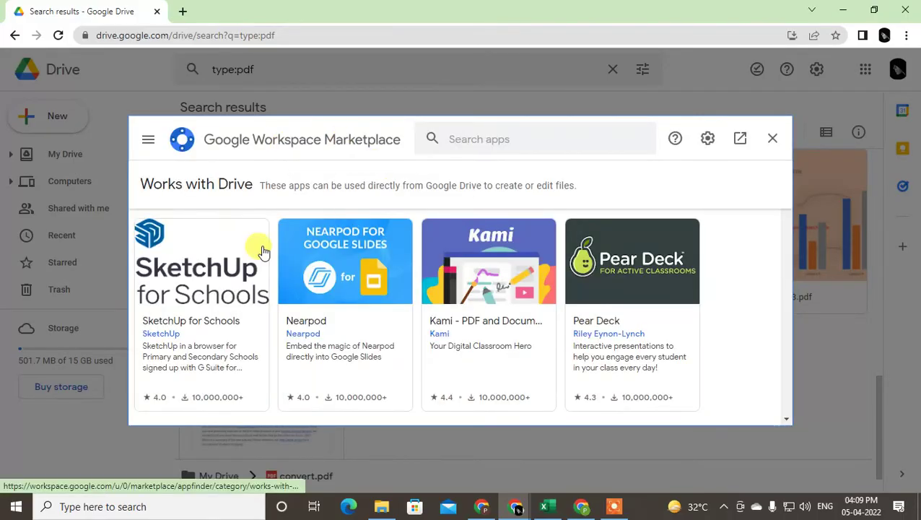
- Search the Marketplace for 'merg p' and open the PDF Mergy listing
{"action": "left_click", "coordinate": [484, 140]}
{"action": "type", "text": "me"}
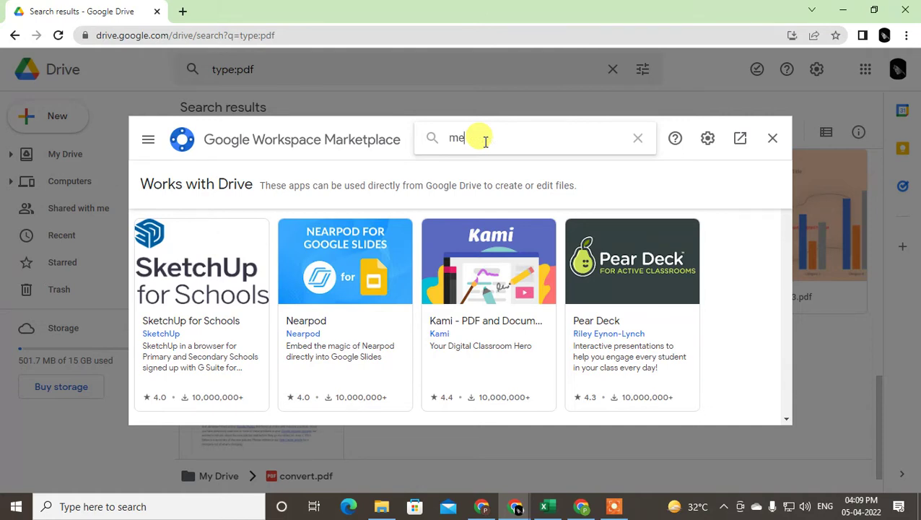
{"action": "type", "text": "g"}
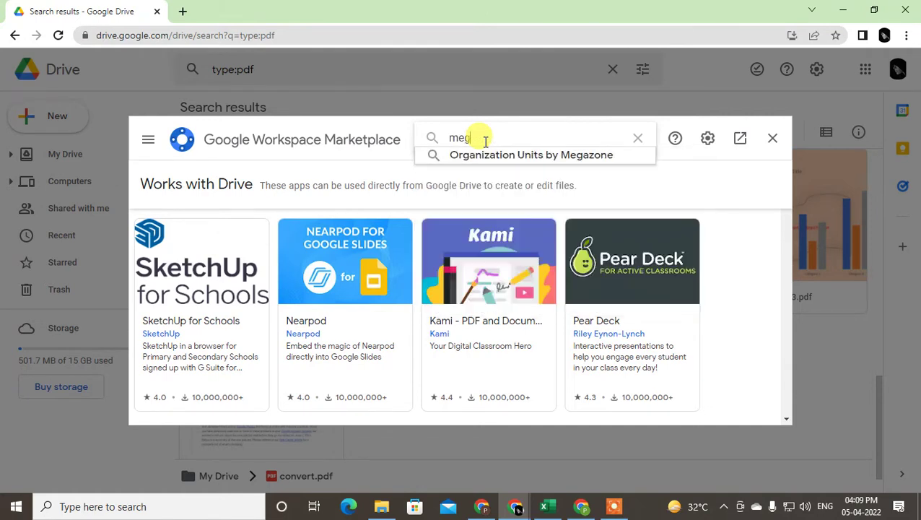
{"action": "type", "text": "e"}
{"action": "key", "text": "BackSpace"}
{"action": "key", "text": "BackSpace"}
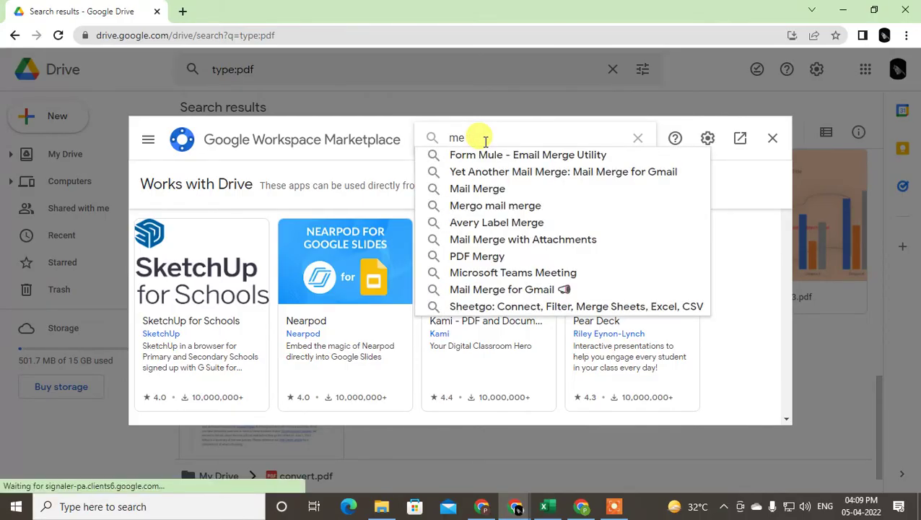
{"action": "key", "text": "BackSpace"}
{"action": "key", "text": "BackSpace"}
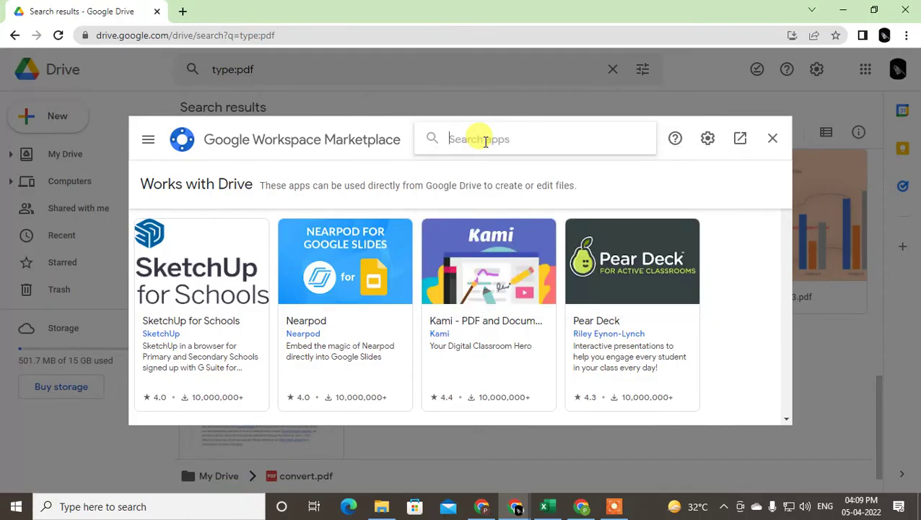
{"action": "type", "text": "merg p"}
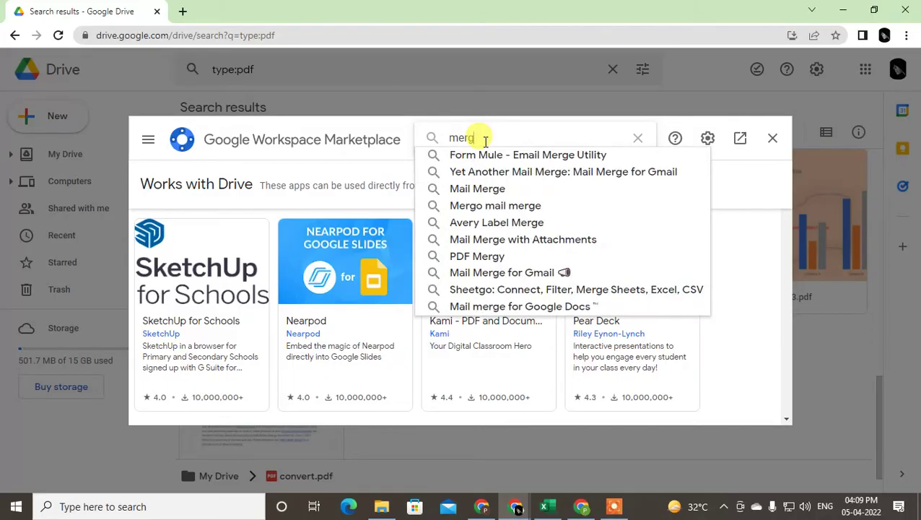
{"action": "left_click", "coordinate": [490, 264]}
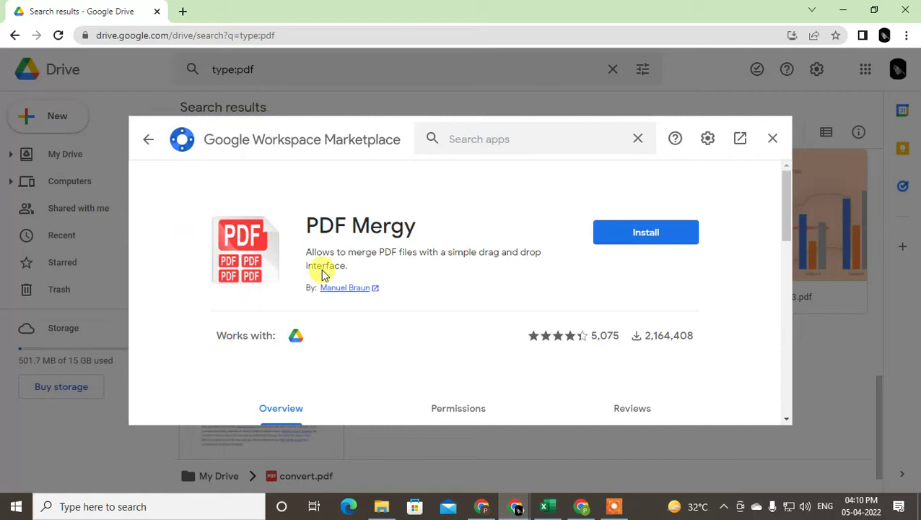
- Install PDF Mergy, signing in with the Google account and granting permission
{"action": "left_click", "coordinate": [657, 238]}
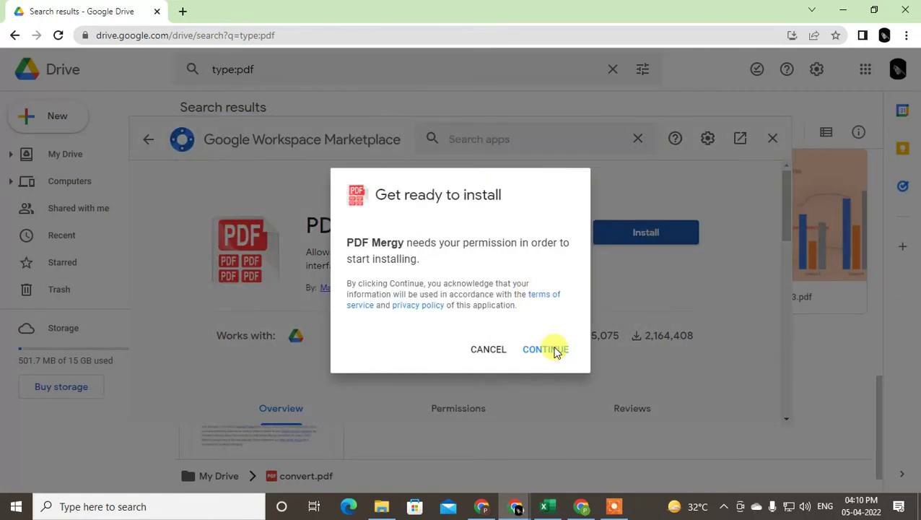
{"action": "left_click", "coordinate": [556, 350]}
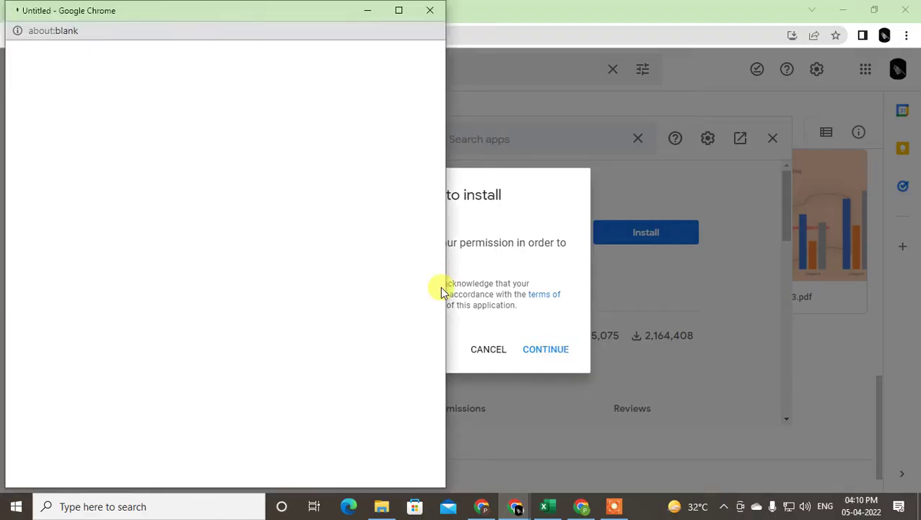
{"action": "left_click_drag", "start_coordinate": [176, 14], "coordinate": [336, 21]}
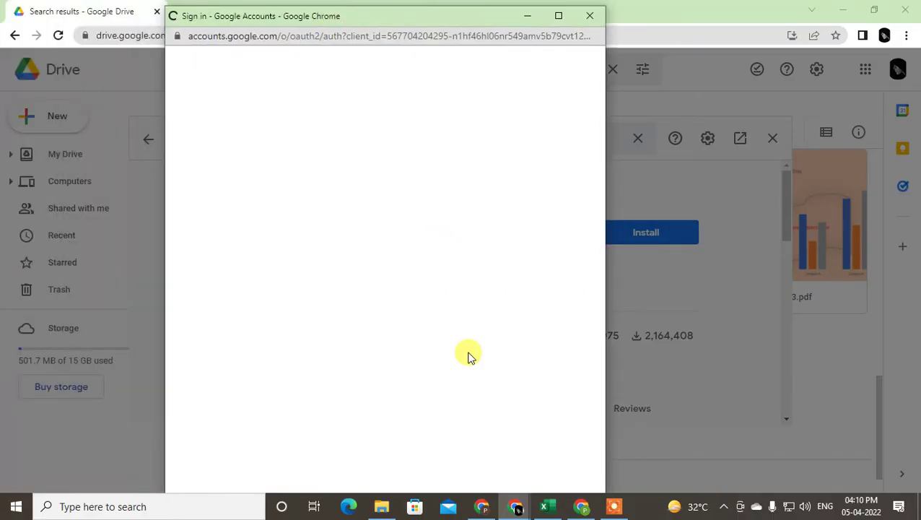
{"action": "left_click", "coordinate": [315, 247]}
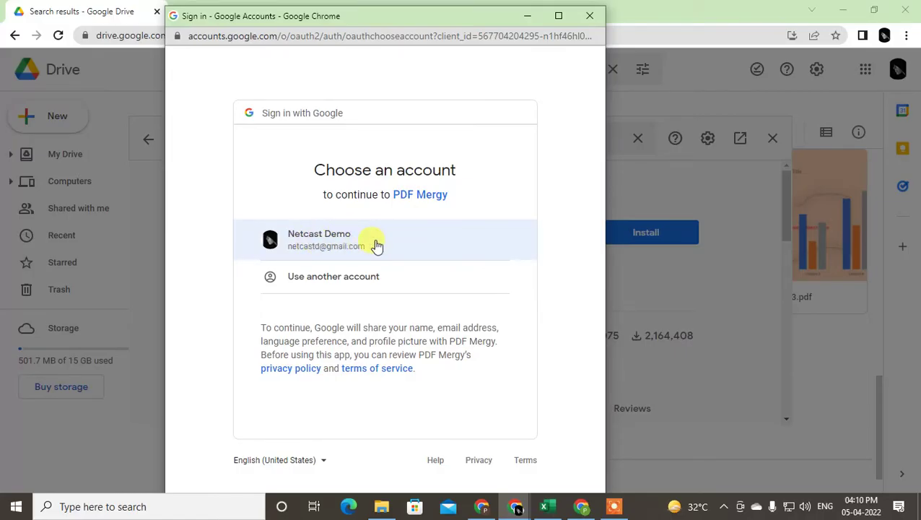
{"action": "left_click", "coordinate": [365, 246]}
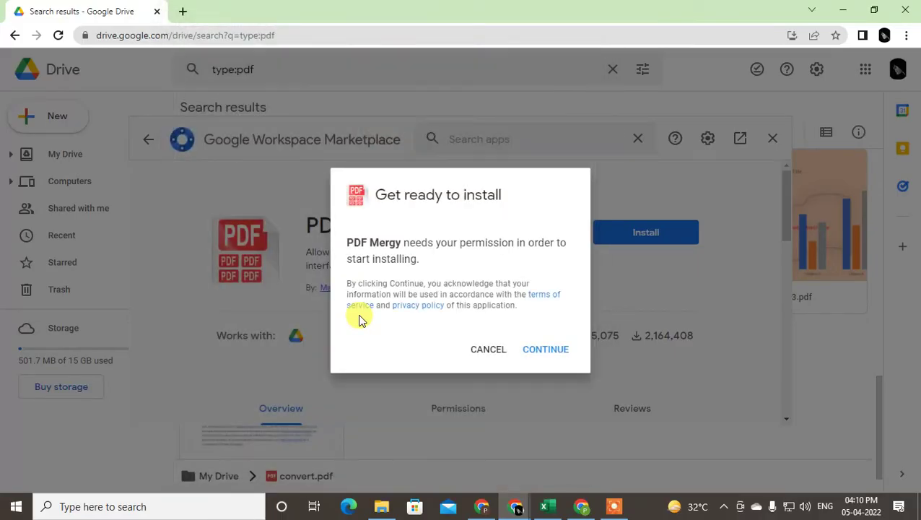
{"action": "left_click", "coordinate": [549, 348]}
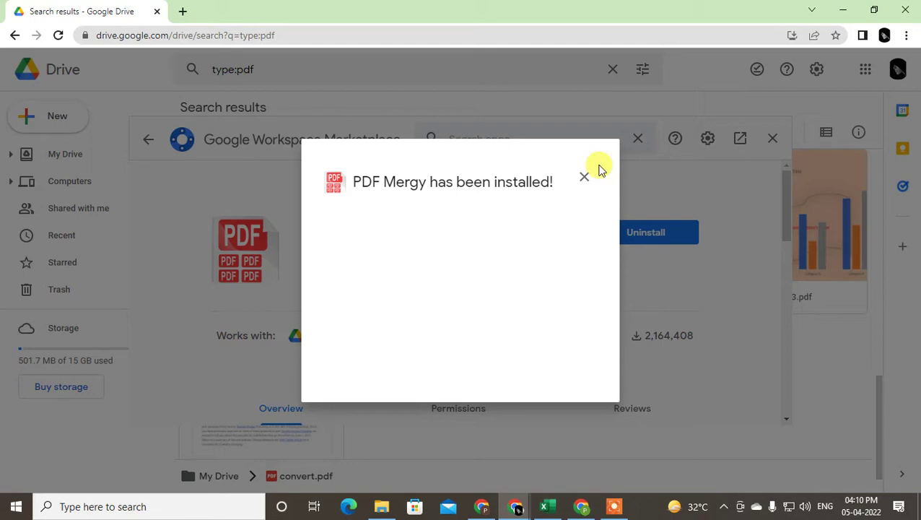
- Dismiss the installed message, close the Marketplace and acknowledge the Drive connection
{"action": "left_click", "coordinate": [585, 179]}
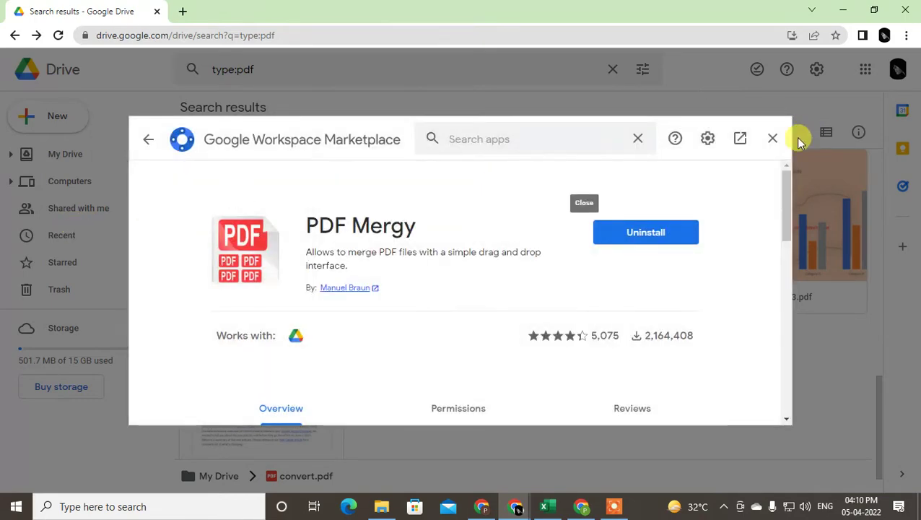
{"action": "left_click", "coordinate": [772, 138]}
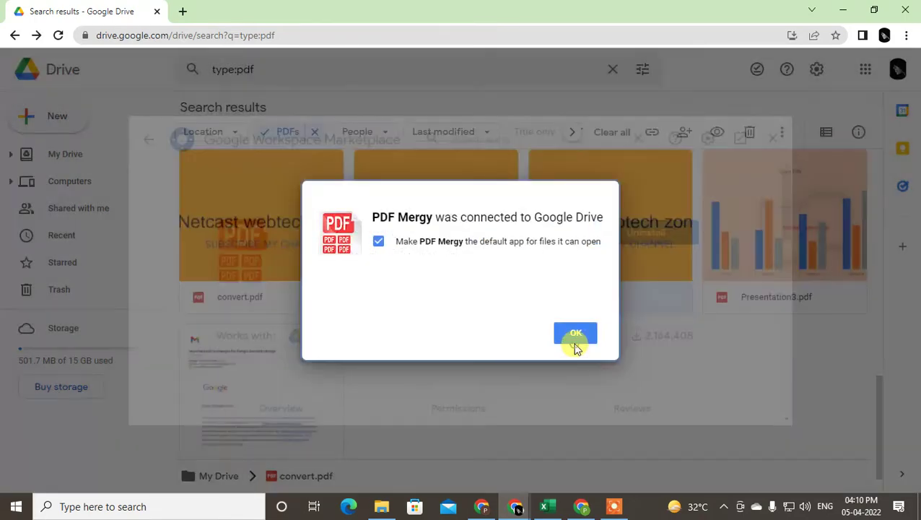
{"action": "left_click", "coordinate": [577, 347]}
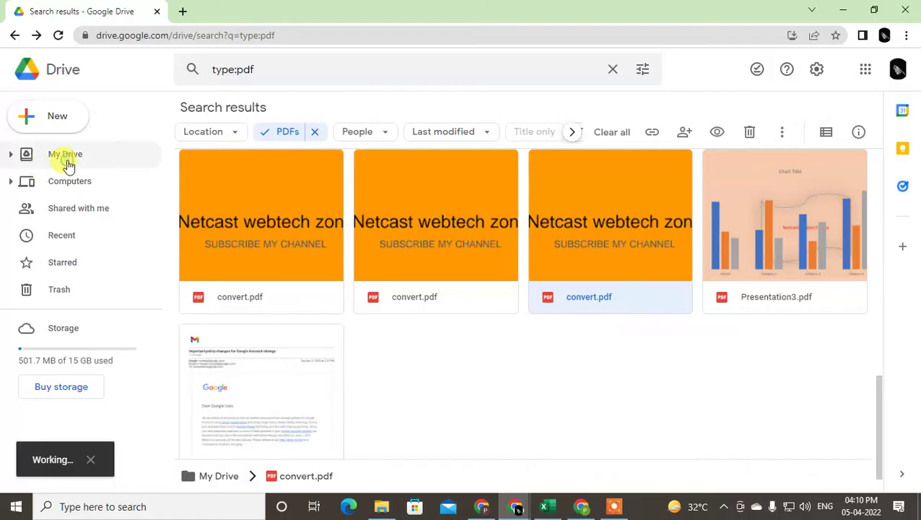
- Go to My Drive, reload the page, and filter the search to PDFs again
{"action": "left_click", "coordinate": [67, 160]}
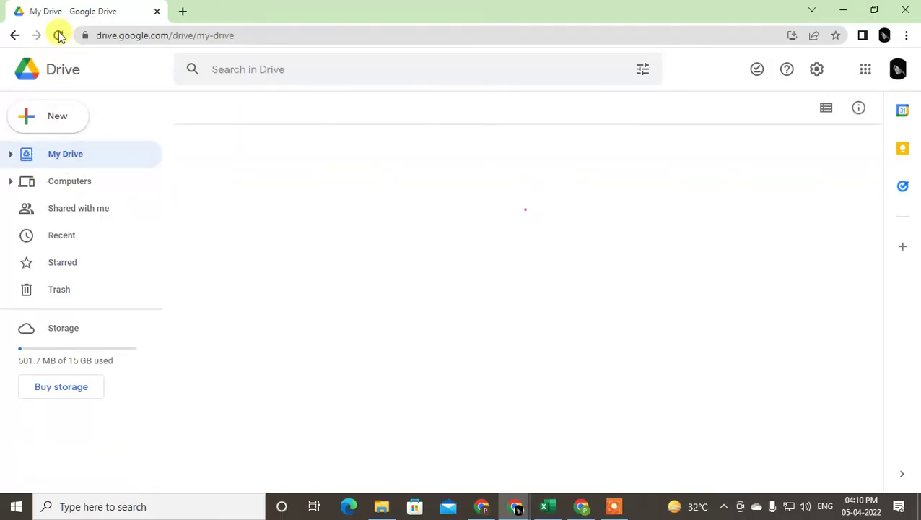
{"action": "left_click", "coordinate": [59, 36]}
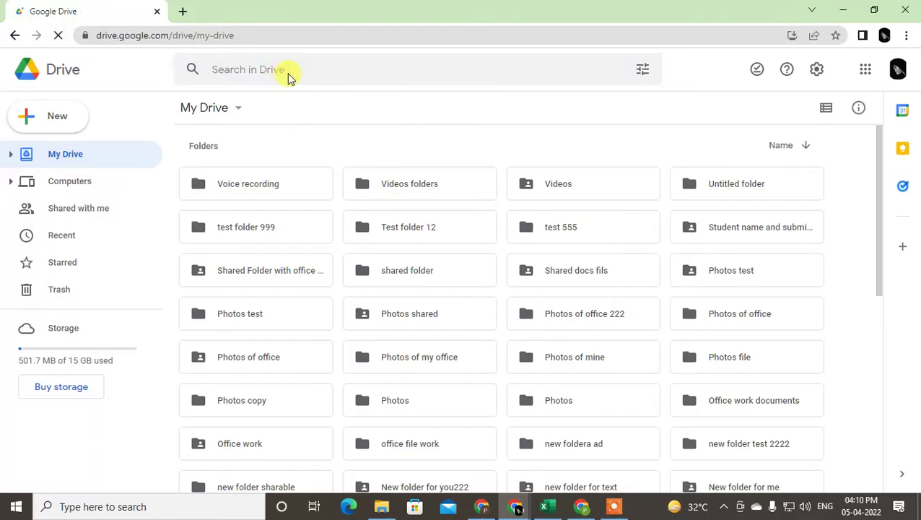
{"action": "left_click", "coordinate": [263, 65]}
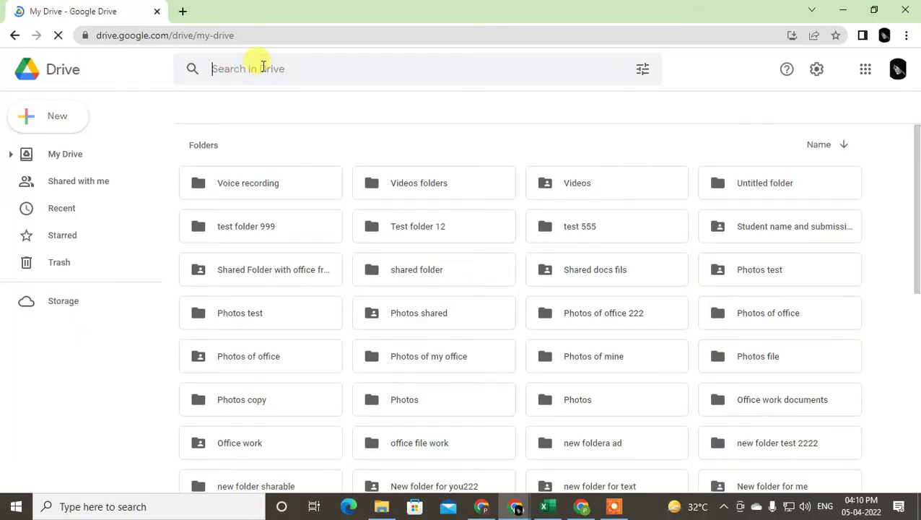
{"action": "left_click", "coordinate": [303, 71]}
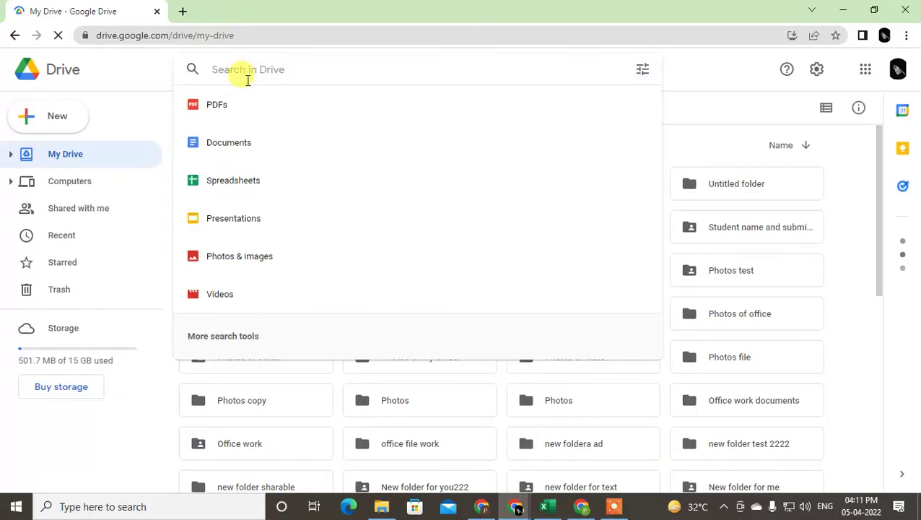
{"action": "left_click", "coordinate": [216, 106]}
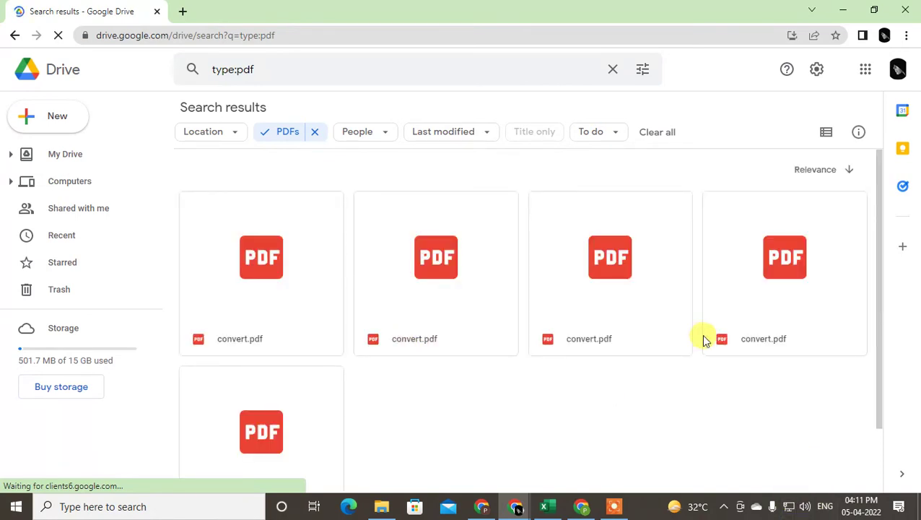
- Select convert.pdf, Presentation3.pdf and the Gmail PDF, then clear that selection
{"action": "scroll", "coordinate": [704, 340], "scroll_direction": "down", "scroll_amount": 1}
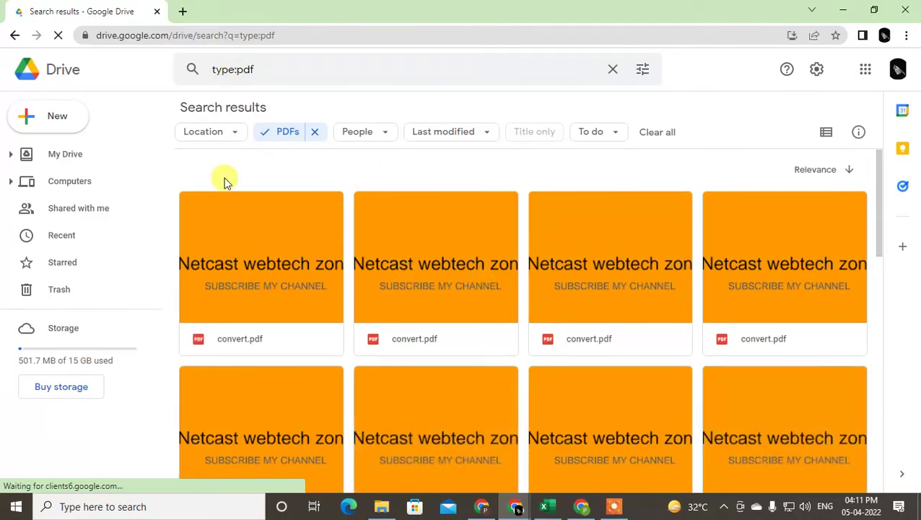
{"action": "scroll", "coordinate": [681, 380], "scroll_direction": "down", "scroll_amount": 1}
{"action": "scroll", "coordinate": [726, 404], "scroll_direction": "down", "scroll_amount": 1}
{"action": "scroll", "coordinate": [714, 404], "scroll_direction": "down", "scroll_amount": 3}
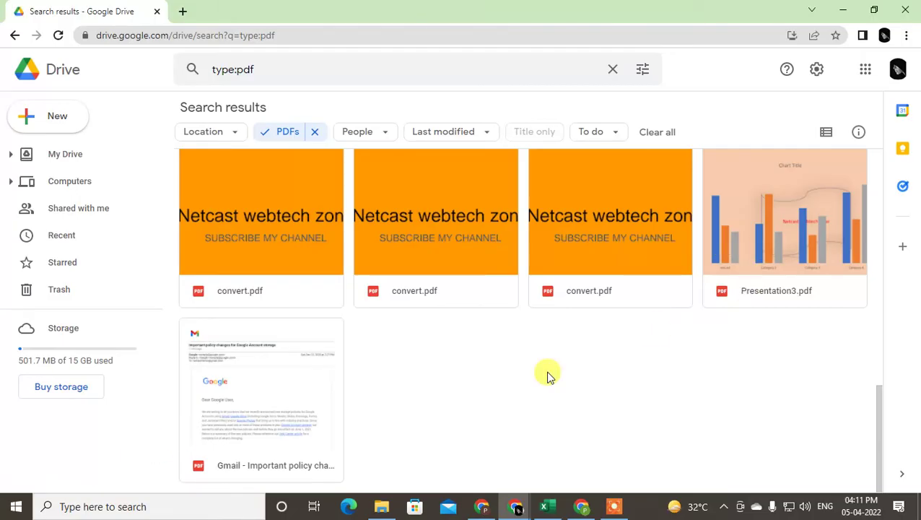
{"action": "left_click", "coordinate": [619, 227]}
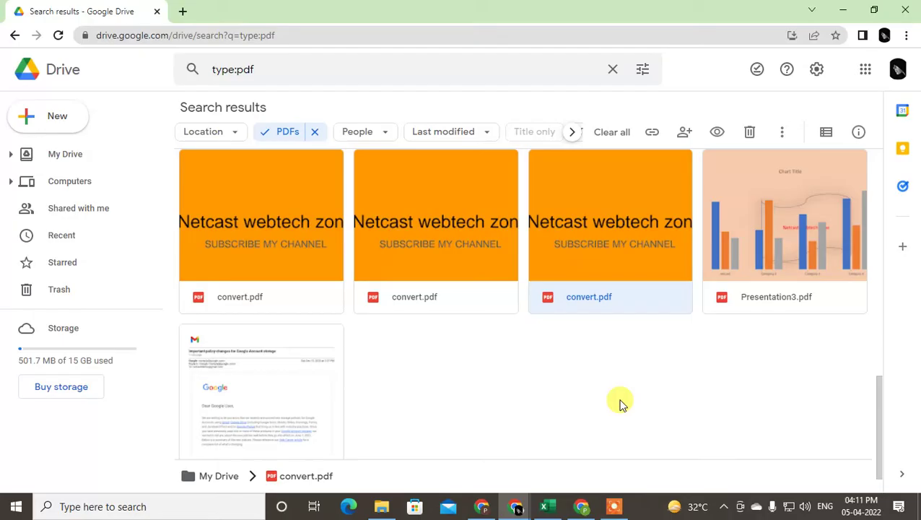
{"action": "left_click", "coordinate": [745, 286], "text": "ctrl"}
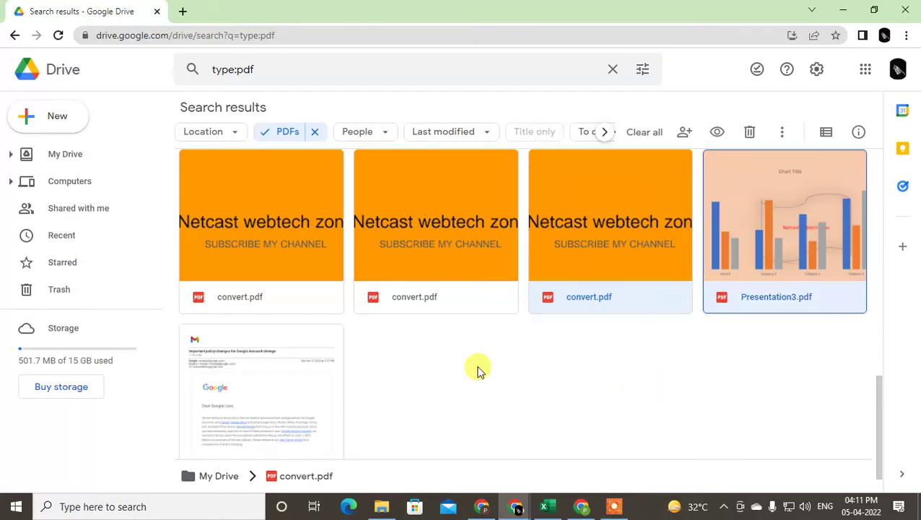
{"action": "left_click", "coordinate": [230, 388], "text": "ctrl"}
{"action": "left_click", "coordinate": [545, 349]}
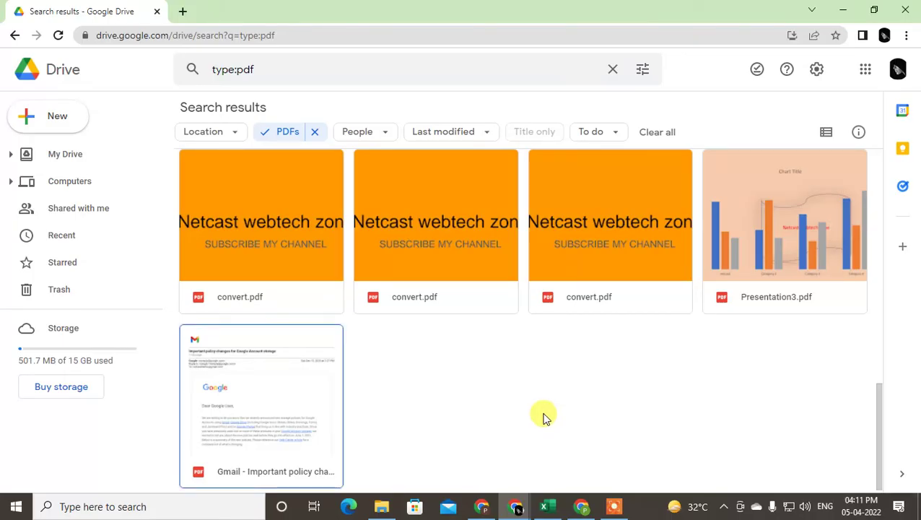
- Select all 21 PDFs with Ctrl+A, then deselect them all
{"action": "key", "text": "ctrl+a"}
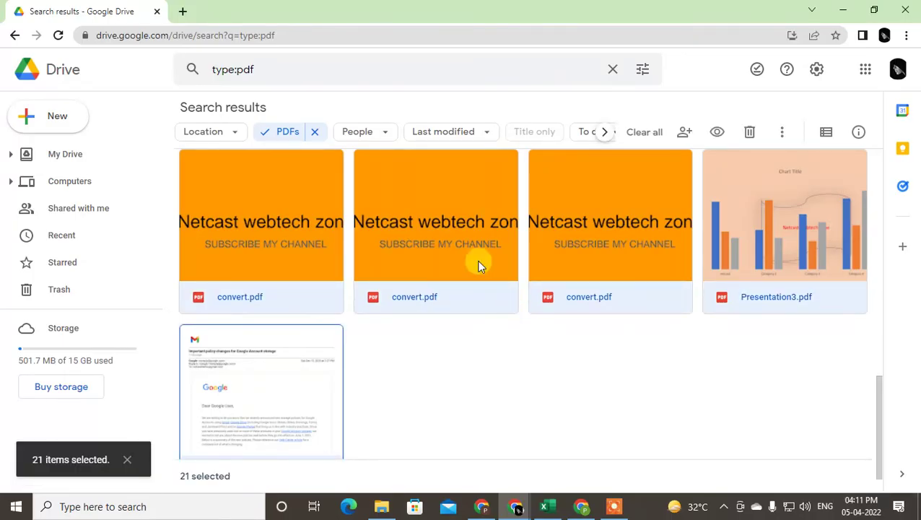
{"action": "scroll", "coordinate": [610, 367], "scroll_direction": "up", "scroll_amount": 5}
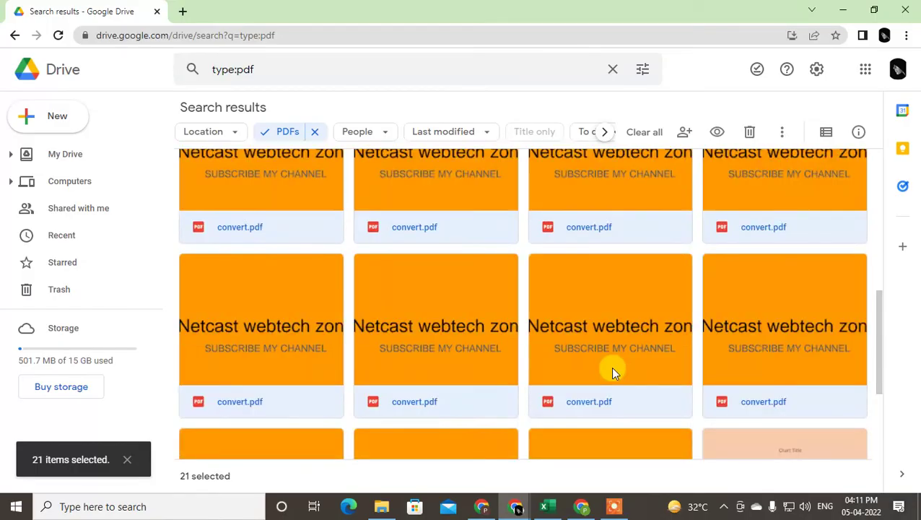
{"action": "scroll", "coordinate": [612, 372], "scroll_direction": "down", "scroll_amount": 2}
{"action": "scroll", "coordinate": [612, 372], "scroll_direction": "down", "scroll_amount": 3}
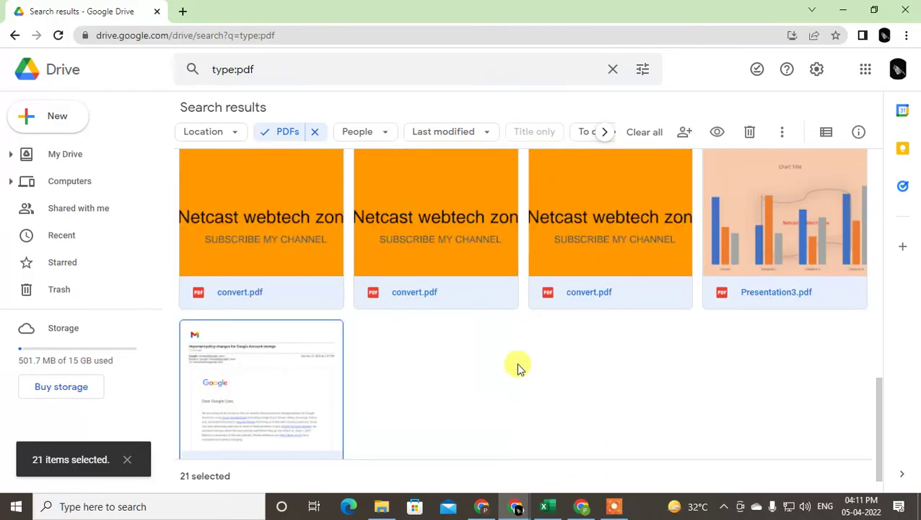
{"action": "left_click", "coordinate": [517, 364]}
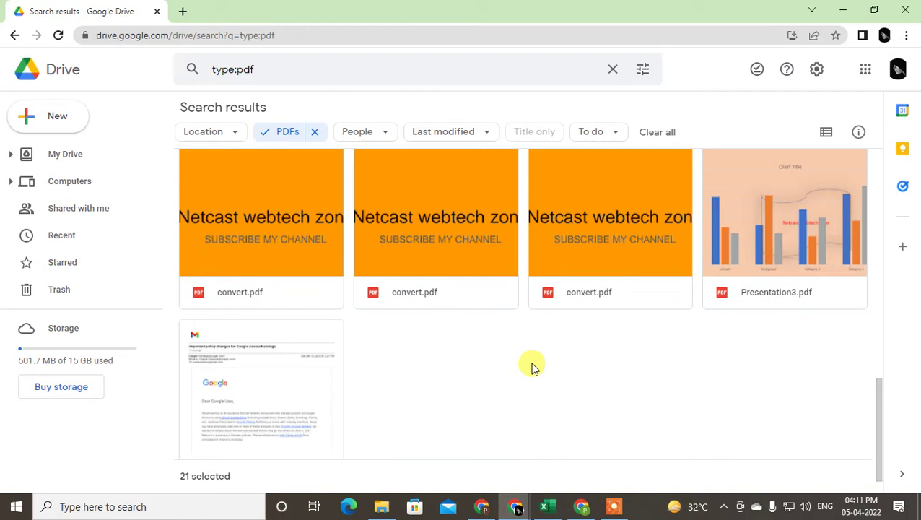
- Multi-select convert.pdf, Presentation3.pdf and the Gmail policy-change PDF, then bring up their actions menu
{"action": "left_click", "coordinate": [598, 249]}
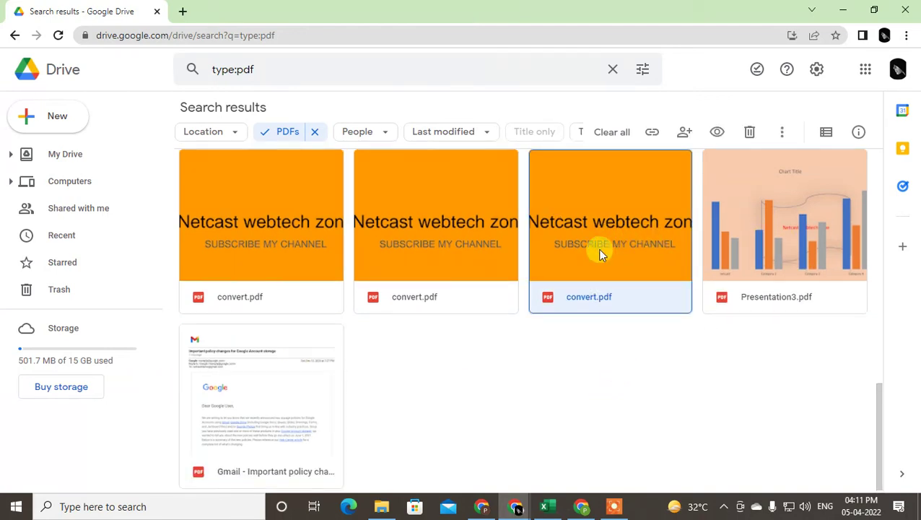
{"action": "left_click", "coordinate": [723, 288], "text": "ctrl"}
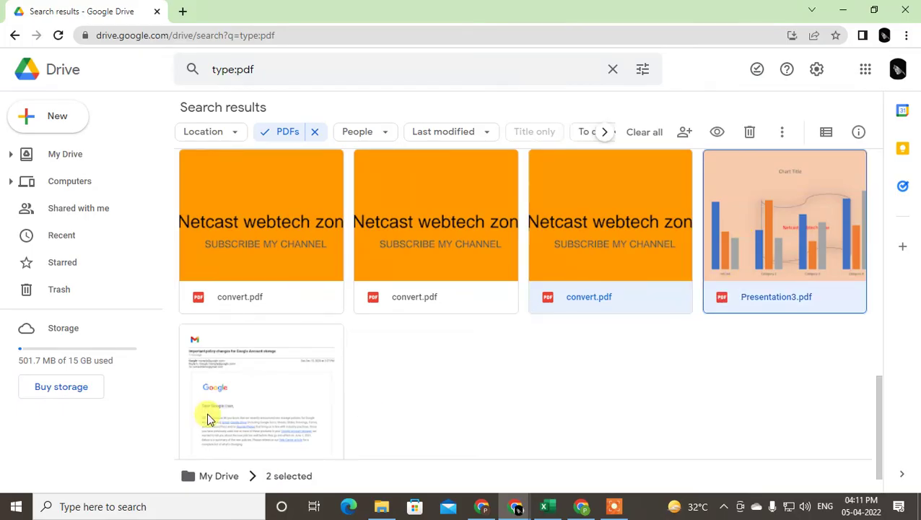
{"action": "left_click", "coordinate": [249, 405], "text": "ctrl"}
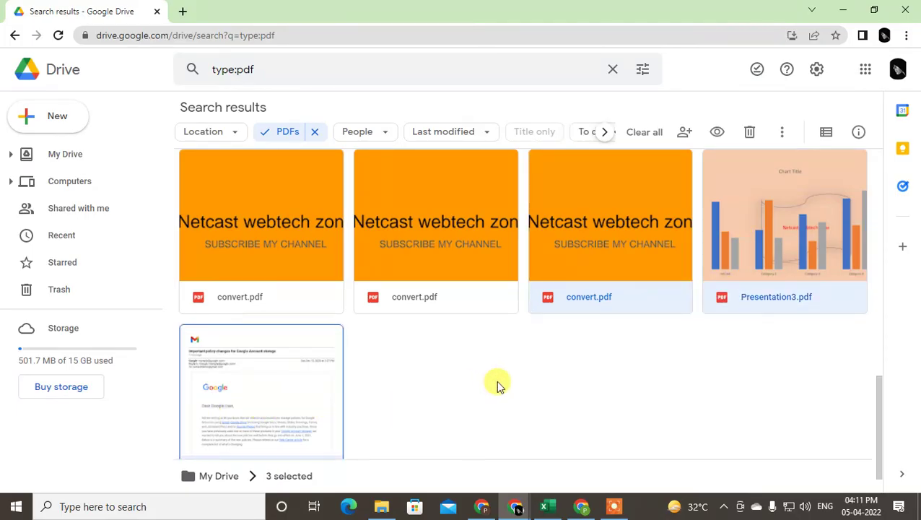
{"action": "scroll", "coordinate": [496, 384], "scroll_direction": "down", "scroll_amount": 1}
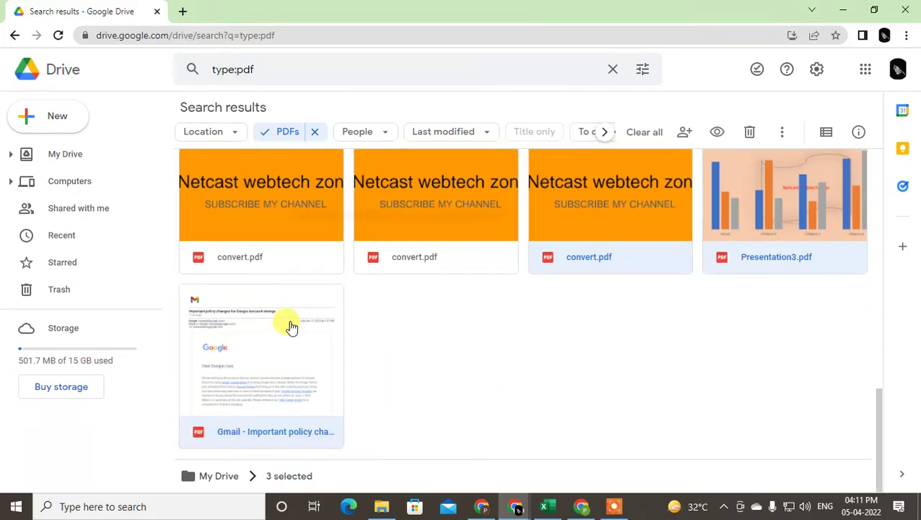
{"action": "right_click", "coordinate": [290, 327]}
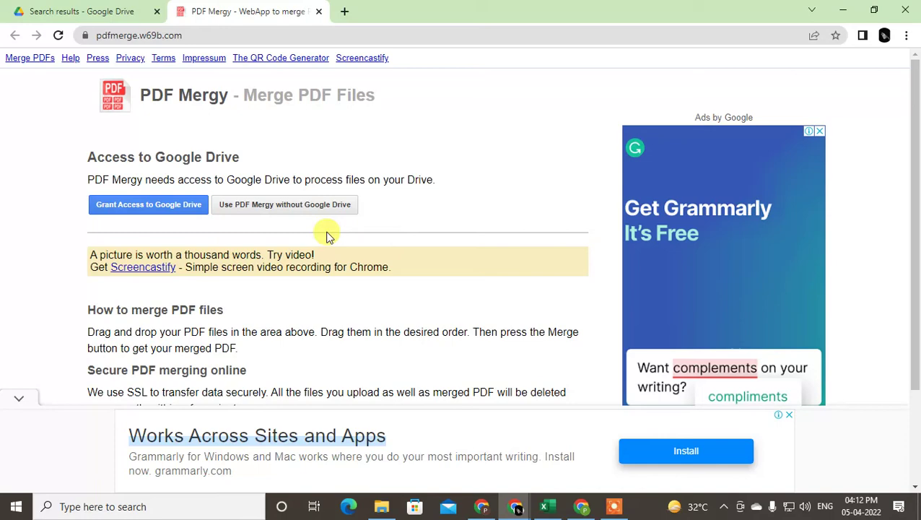
- Grant PDF Mergy Drive access by choosing the Google account and clicking Allow
{"action": "scroll", "coordinate": [289, 245], "scroll_direction": "down", "scroll_amount": 1}
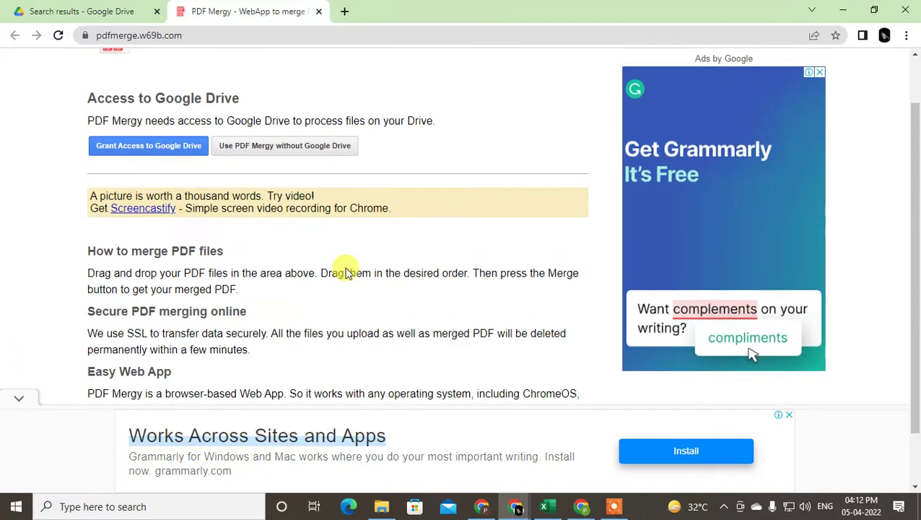
{"action": "scroll", "coordinate": [339, 263], "scroll_direction": "up", "scroll_amount": 1}
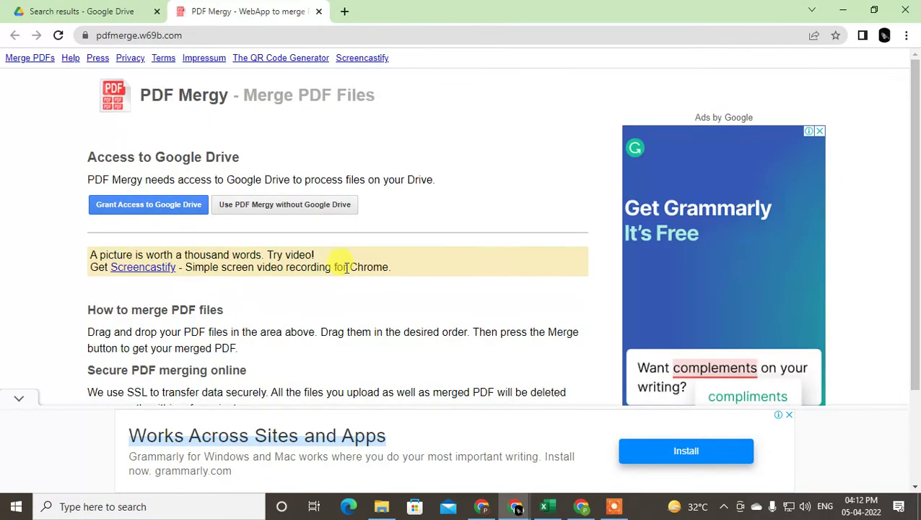
{"action": "left_click", "coordinate": [140, 207]}
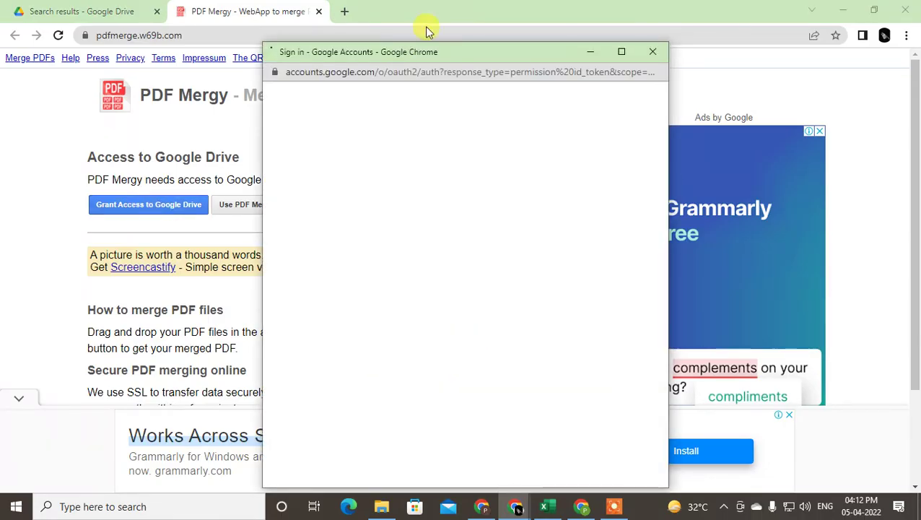
{"action": "mouse_move", "coordinate": [379, 52]}
{"action": "left_mouse_down"}
{"action": "mouse_move", "coordinate": [549, 42]}
{"action": "mouse_move", "coordinate": [545, 29]}
{"action": "left_mouse_up"}
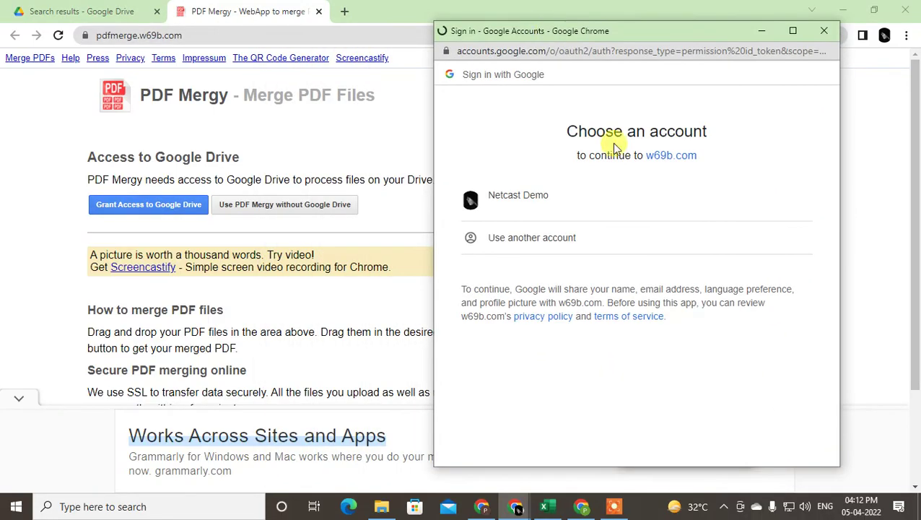
{"action": "left_click", "coordinate": [497, 198]}
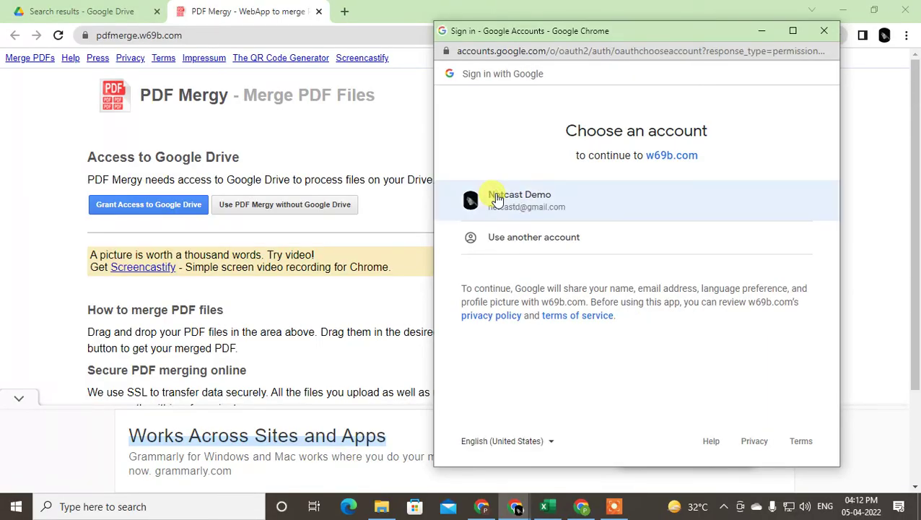
{"action": "left_click", "coordinate": [568, 207]}
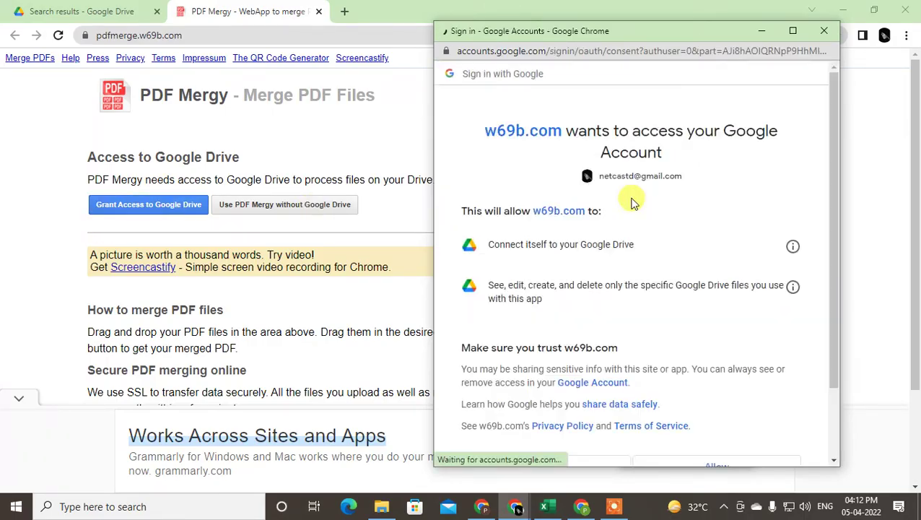
{"action": "scroll", "coordinate": [679, 323], "scroll_direction": "down", "scroll_amount": 2}
{"action": "left_click", "coordinate": [743, 382]}
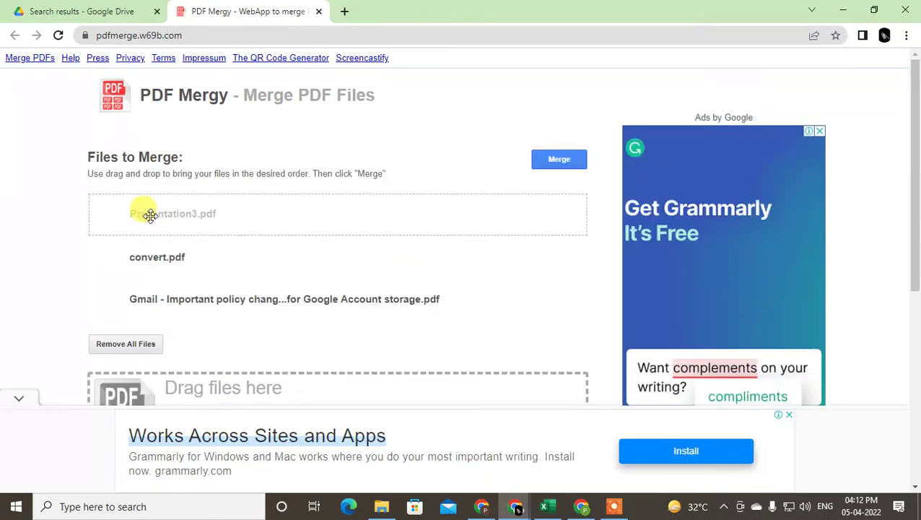
- Drag the Gmail PDF to second, keep Presentation3.pdf first, and merge
{"action": "mouse_move", "coordinate": [174, 301]}
{"action": "left_mouse_down"}
{"action": "mouse_move", "coordinate": [168, 253]}
{"action": "mouse_move", "coordinate": [154, 261]}
{"action": "left_mouse_up"}
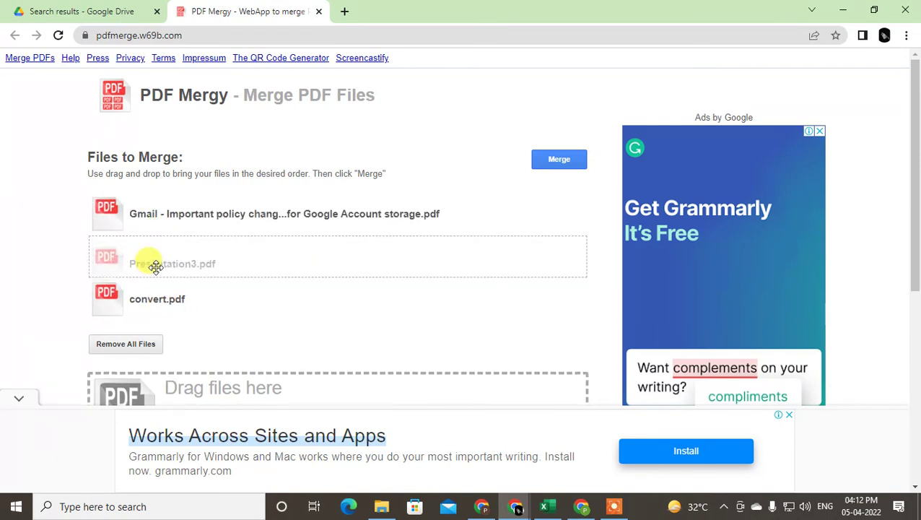
{"action": "left_click_drag", "start_coordinate": [181, 220], "coordinate": [217, 264]}
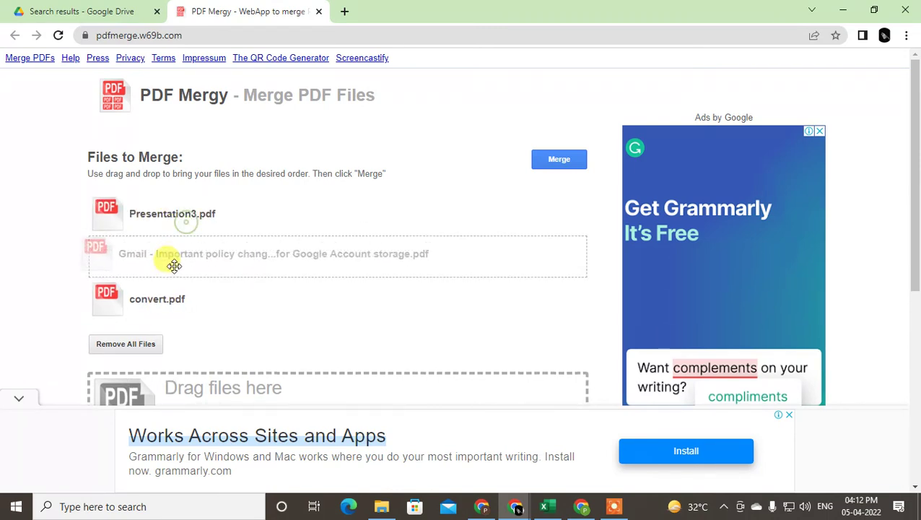
{"action": "left_click", "coordinate": [548, 165]}
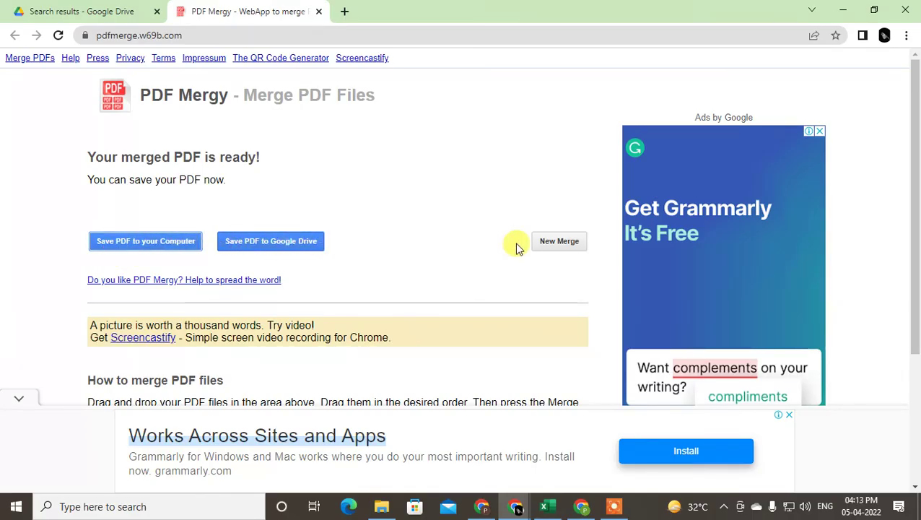
- Save the merged PDF to Google Drive under the name merged.pdf
{"action": "left_click", "coordinate": [306, 244]}
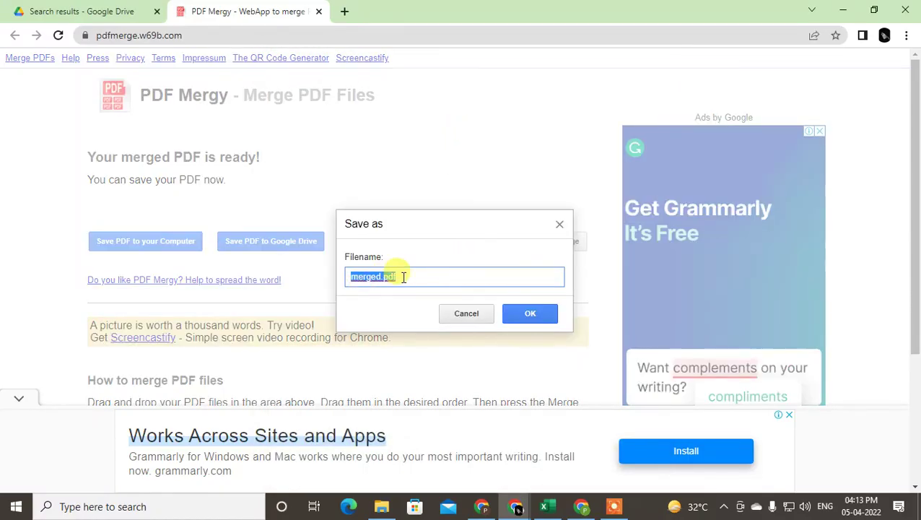
{"action": "left_click", "coordinate": [361, 278]}
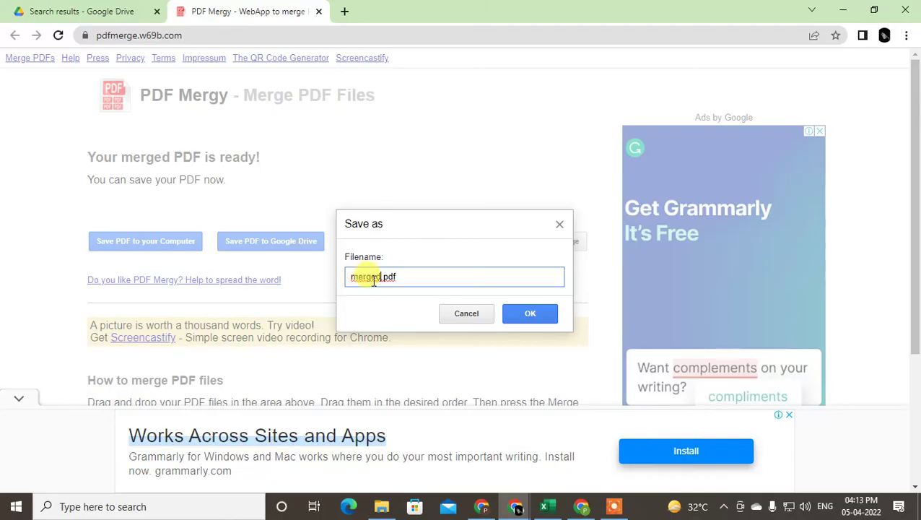
{"action": "left_click", "coordinate": [518, 317]}
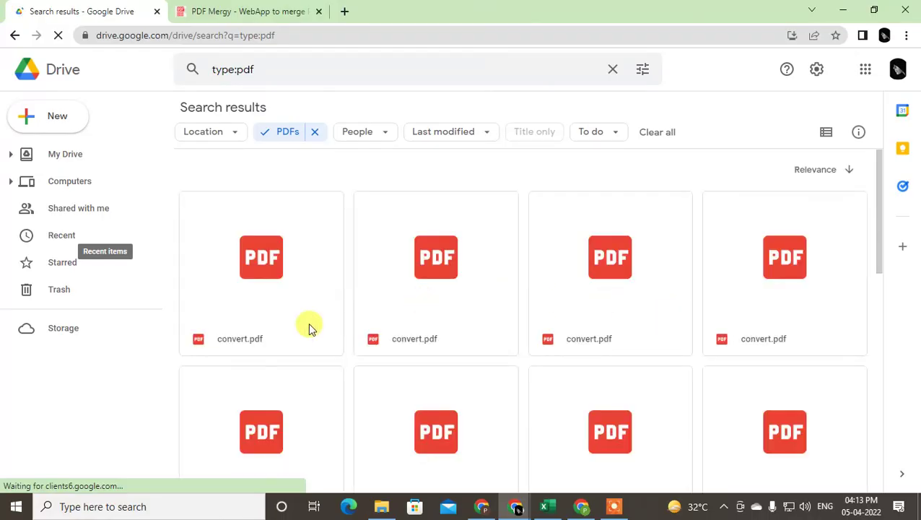
- Find merged.pdf in the PDF results with a page search for 'mer' and preview it
{"action": "scroll", "coordinate": [549, 323], "scroll_direction": "down", "scroll_amount": 2}
{"action": "scroll", "coordinate": [606, 320], "scroll_direction": "down", "scroll_amount": 2}
{"action": "scroll", "coordinate": [619, 318], "scroll_direction": "down", "scroll_amount": 1}
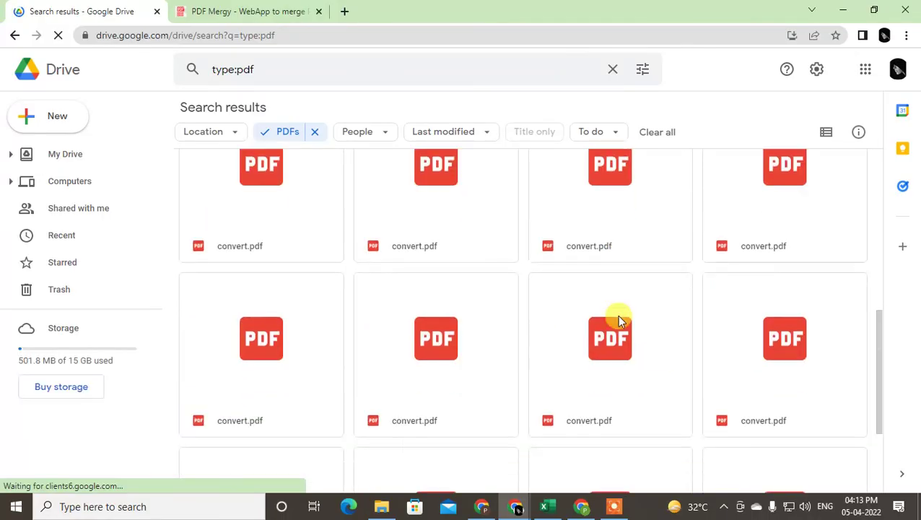
{"action": "scroll", "coordinate": [618, 318], "scroll_direction": "down", "scroll_amount": 2}
{"action": "scroll", "coordinate": [618, 318], "scroll_direction": "down", "scroll_amount": 1}
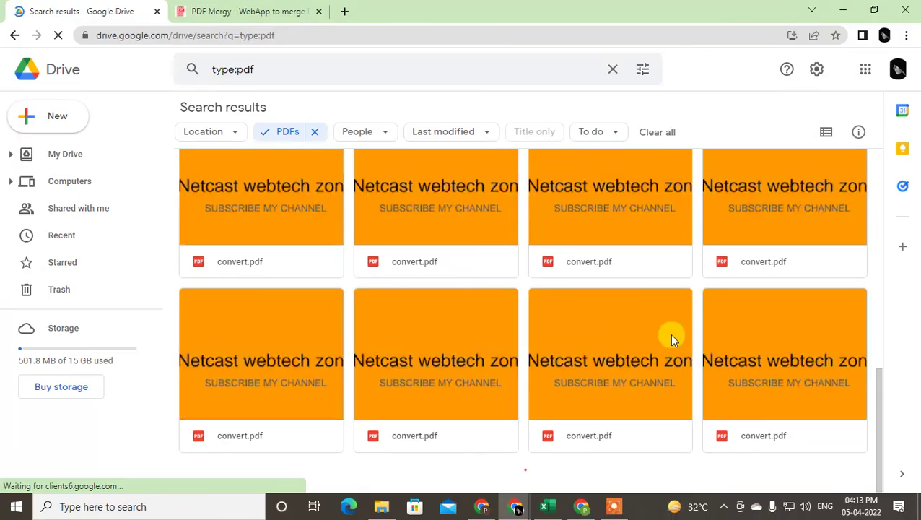
{"action": "key", "text": "ctrl+f"}
{"action": "type", "text": "mer"}
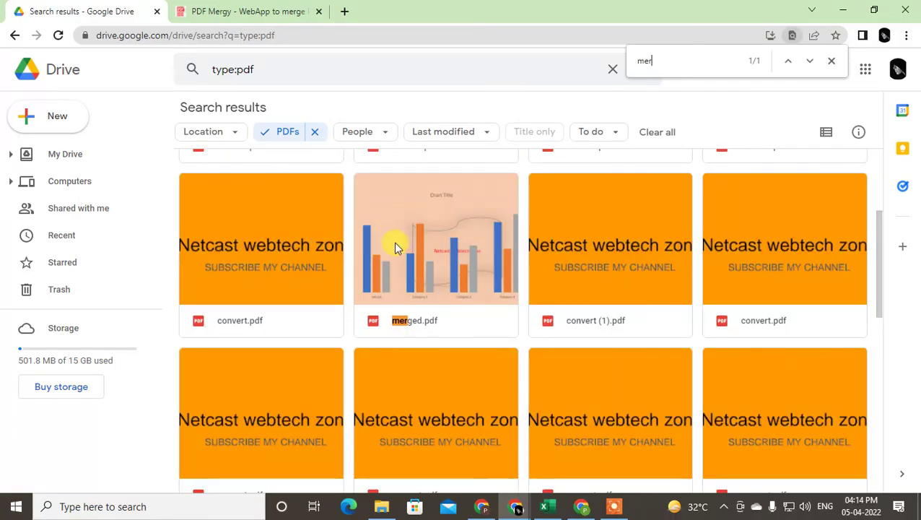
{"action": "double_click", "coordinate": [409, 240]}
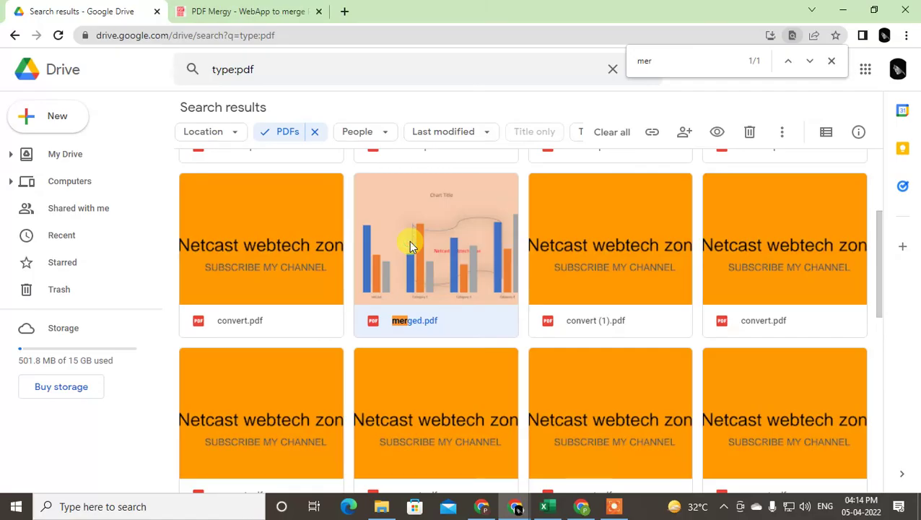